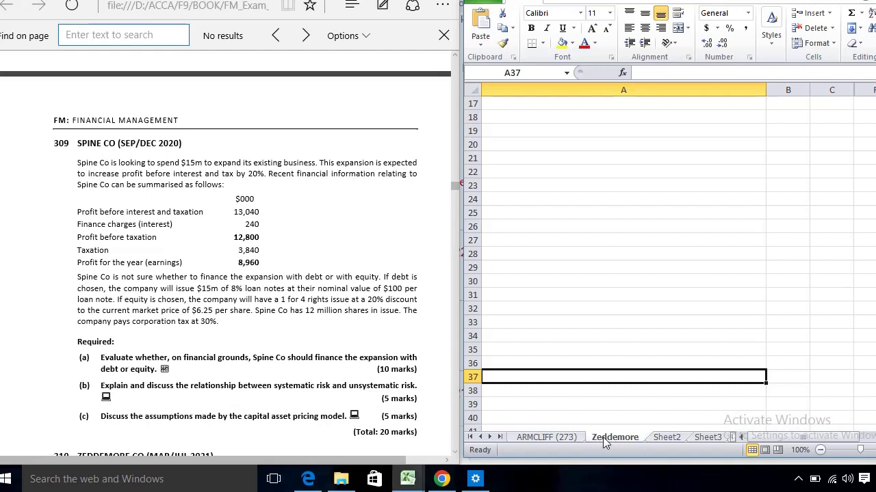
Switch from the Zeddemore sheet to the empty Sheet2
{"action": "left_click", "coordinate": [673, 439]}
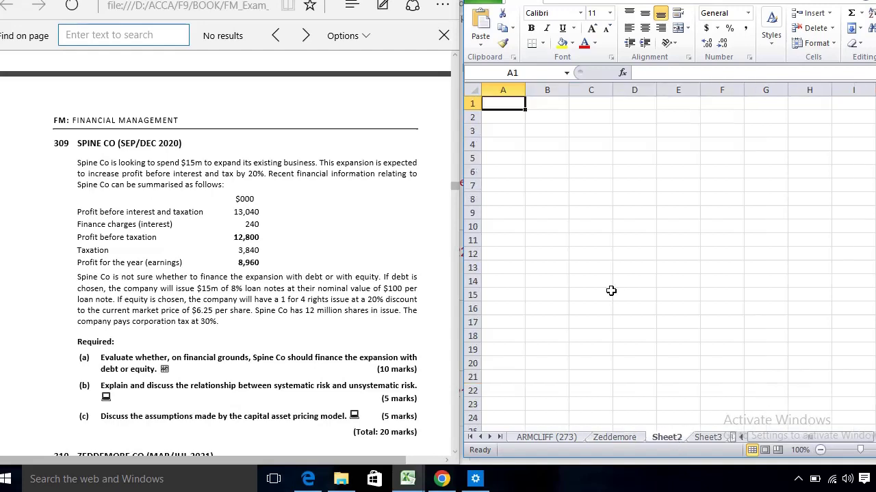
Enter the Current and $,000 headings in row 2, with PBIT 13040 in row 4
{"action": "left_click", "coordinate": [506, 119]}
{"action": "type", "text": "C"}
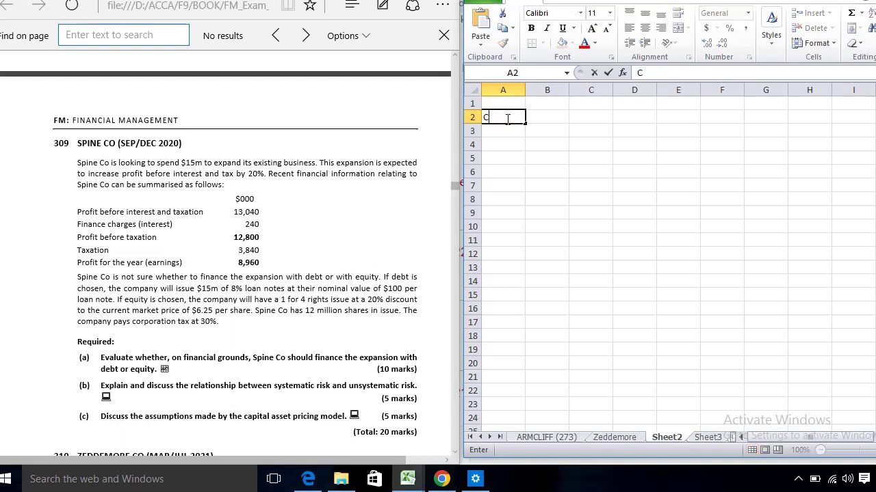
{"action": "type", "text": "urrent"}
{"action": "key", "text": "Return"}
{"action": "key", "text": "Return"}
{"action": "type", "text": "PBIT"}
{"action": "key", "text": "Tab"}
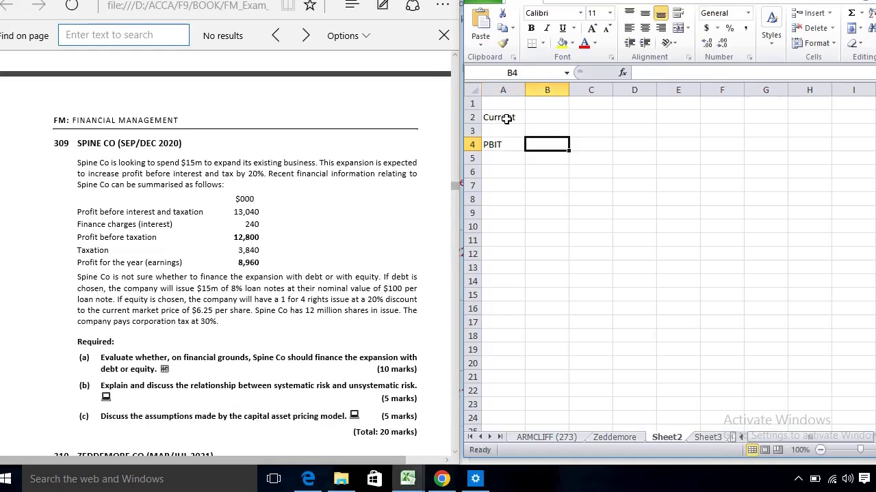
{"action": "type", "text": "13040"}
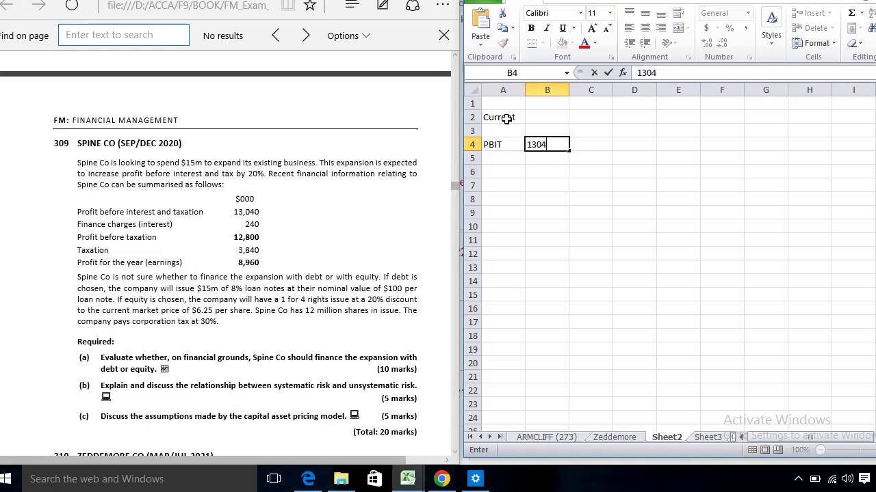
{"action": "key", "text": "Tab"}
{"action": "key", "text": "Up"}
{"action": "key", "text": "Up"}
{"action": "key", "text": "Left"}
{"action": "type", "text": "$,000"}
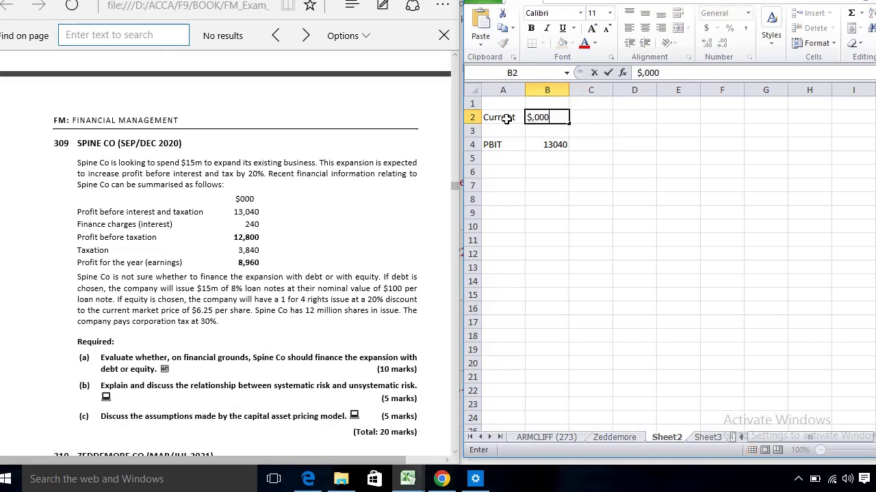
{"action": "key", "text": "Return"}
Put the uplift formula =B4*120% in D4, giving 15648
{"action": "key", "text": "Right"}
{"action": "key", "text": "Right"}
{"action": "key", "text": "Up"}
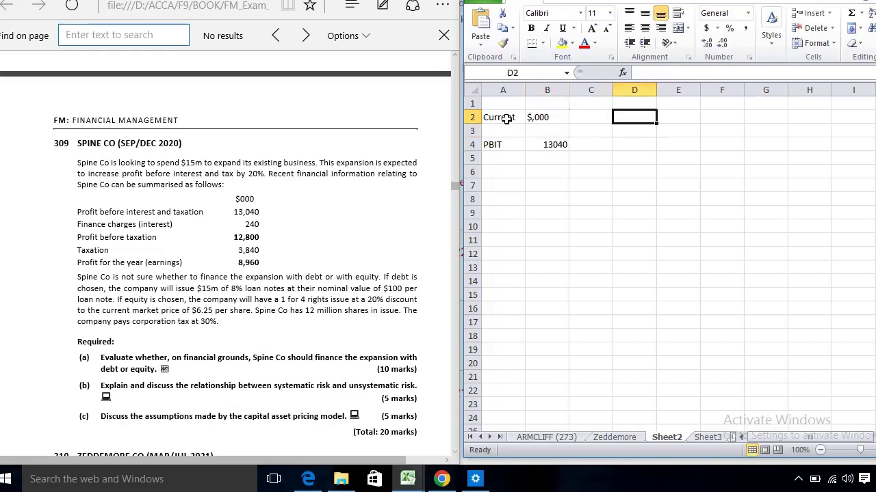
{"action": "key", "text": "Down"}
{"action": "key", "text": "Down"}
{"action": "type", "text": "="}
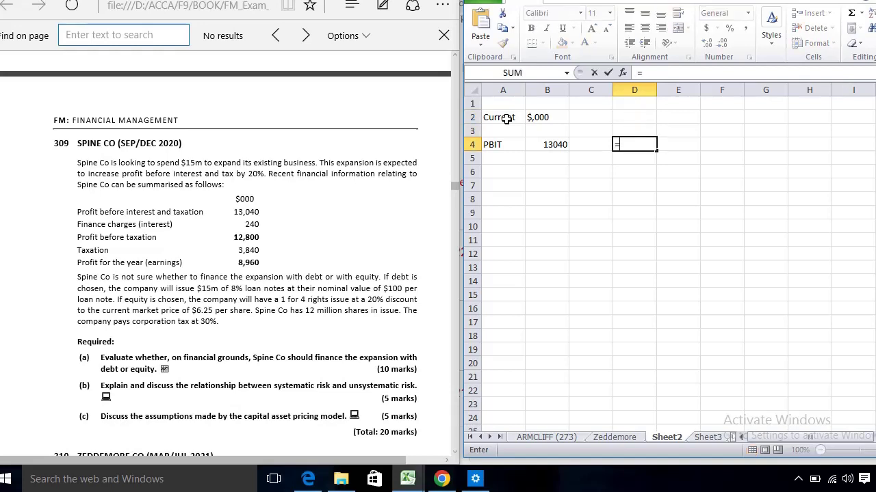
{"action": "key", "text": "Left"}
{"action": "key", "text": "Left"}
{"action": "type", "text": "*120"}
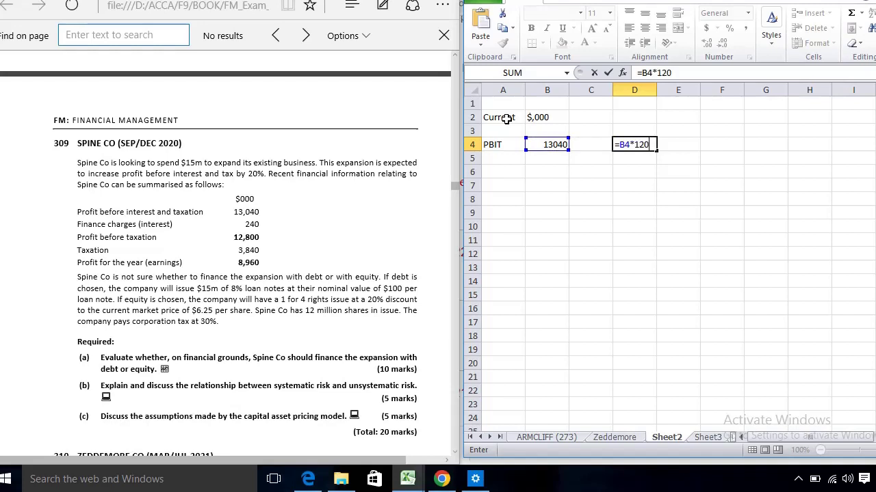
{"action": "type", "text": "%"}
{"action": "key", "text": "Return"}
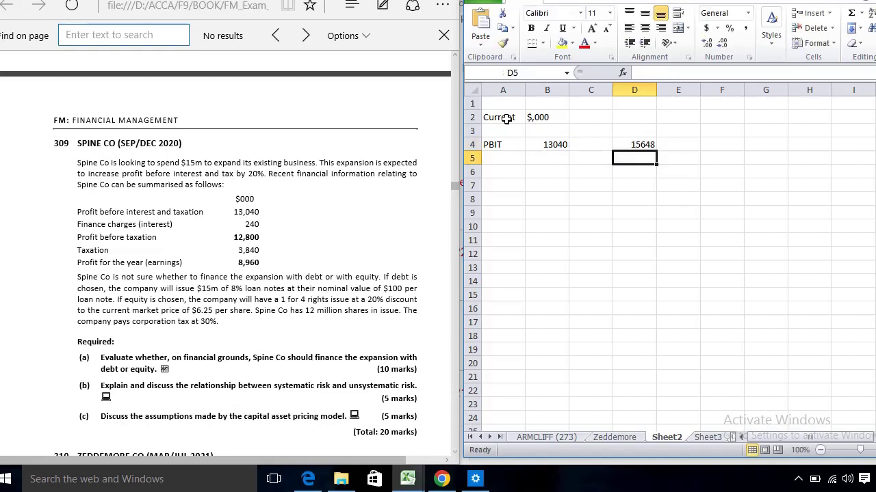
Label A5, A7, A9 and A11 as Interest, Pbt, Tax and pat
{"action": "key", "text": "Left"}
{"action": "key", "text": "Left"}
{"action": "key", "text": "Left"}
{"action": "type", "text": "Interest"}
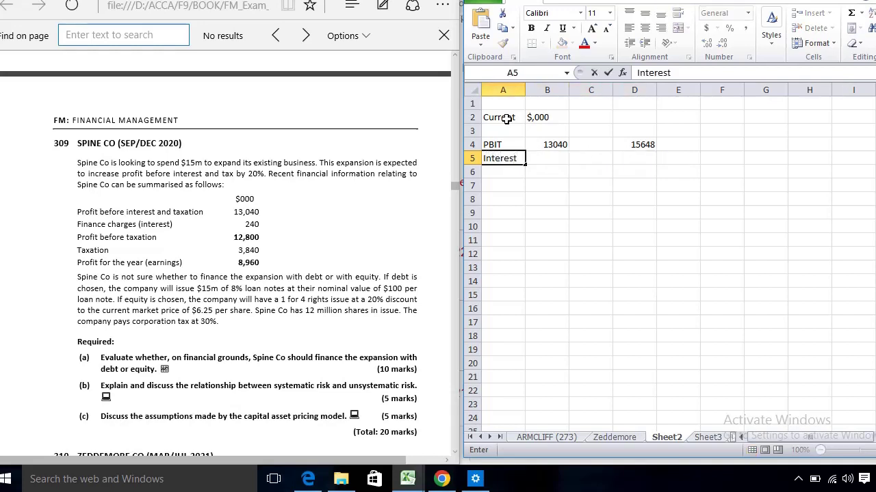
{"action": "key", "text": "Return"}
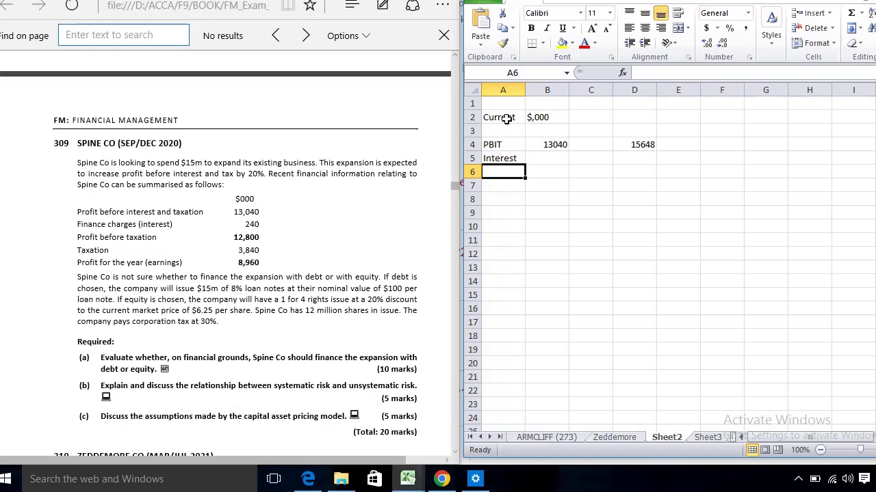
{"action": "key", "text": "Return"}
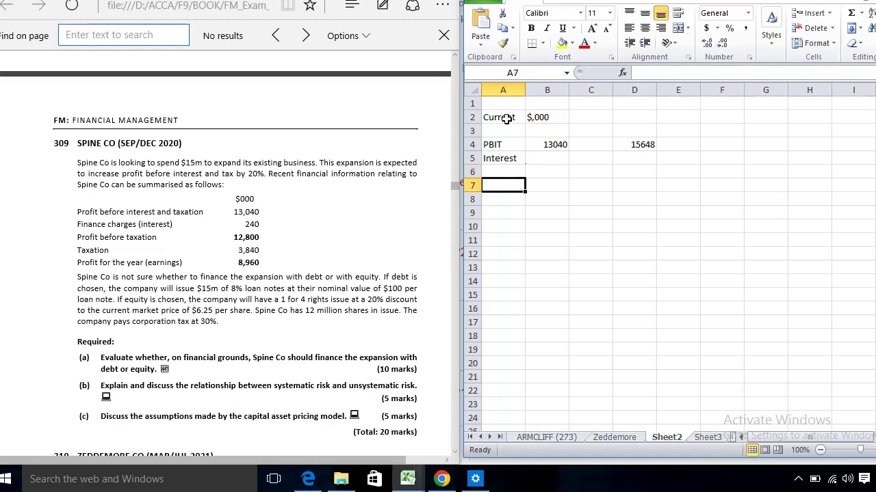
{"action": "type", "text": "Pbt"}
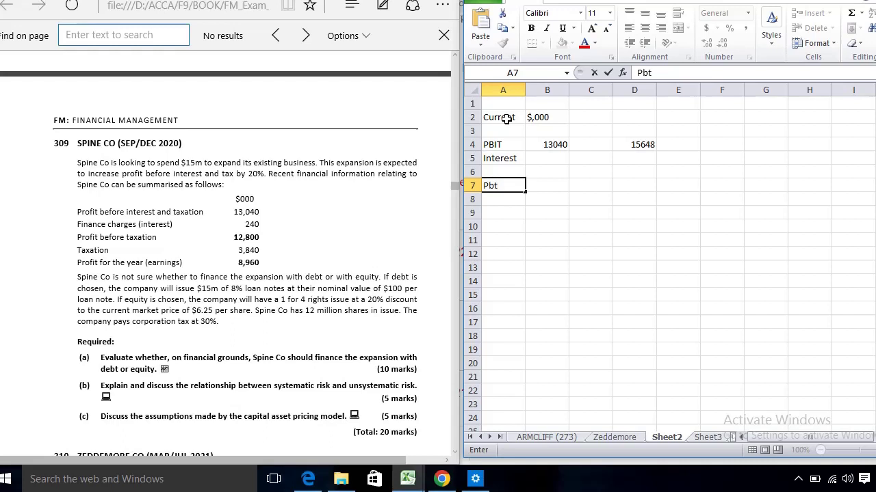
{"action": "key", "text": "Return"}
{"action": "key", "text": "Return"}
{"action": "type", "text": "Tax"}
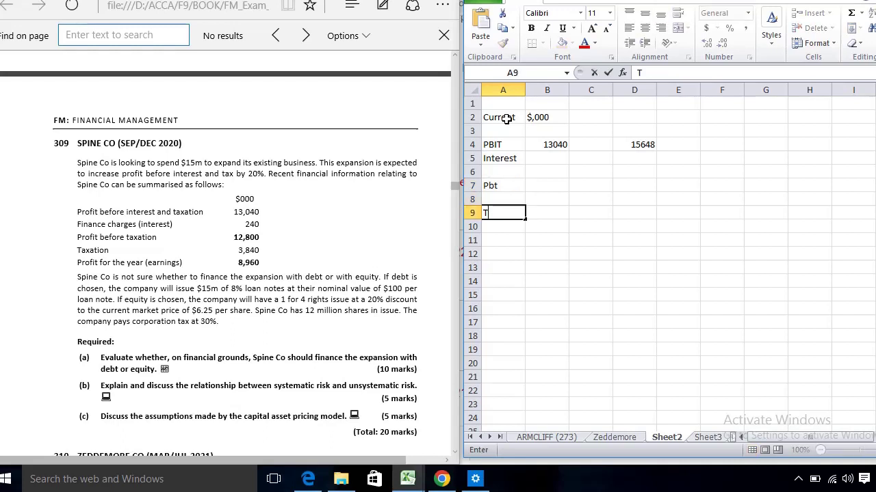
{"action": "key", "text": "Return"}
{"action": "key", "text": "Return"}
{"action": "type", "text": "pat"}
{"action": "key", "text": "Up"}
{"action": "key", "text": "Up"}
{"action": "key", "text": "Up"}
{"action": "key", "text": "Up"}
{"action": "key", "text": "Up"}
{"action": "key", "text": "Right"}
{"action": "key", "text": "Up"}
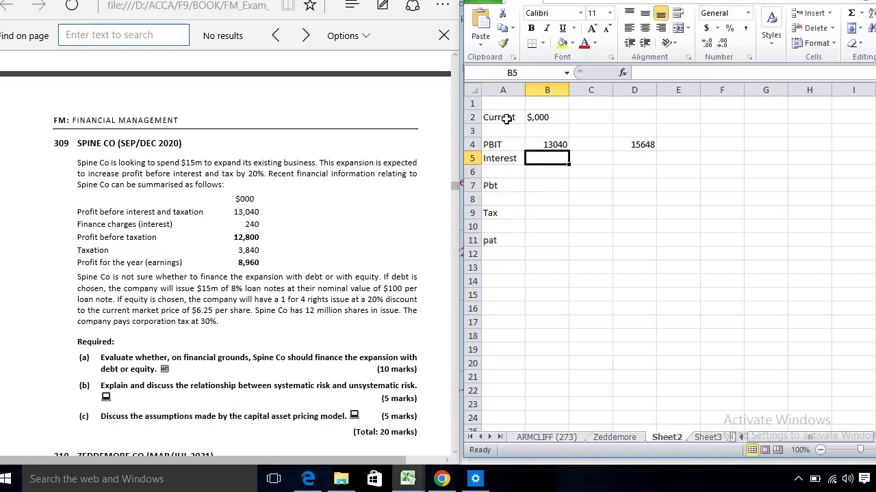
Enter -240 interest in B5 and AutoSum the 12800 profit before tax in B7
{"action": "type", "text": "-240"}
{"action": "key", "text": "Return"}
{"action": "key", "text": "Return"}
{"action": "type", "text": "="}
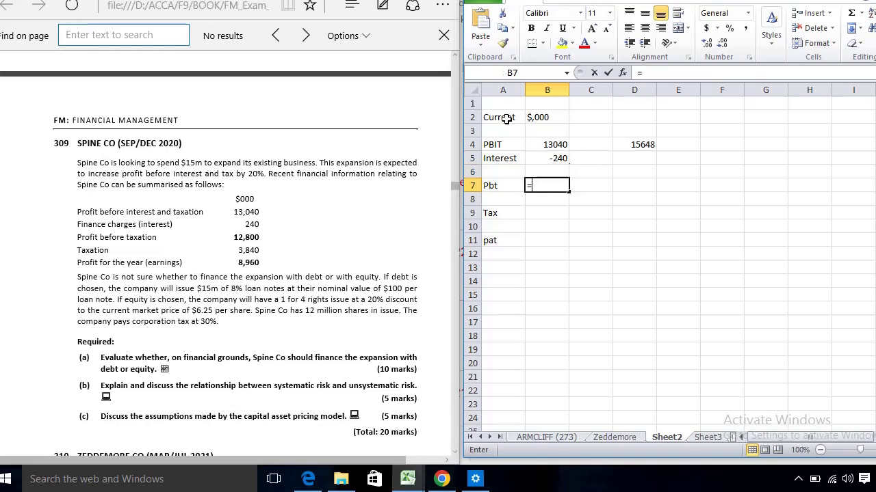
{"action": "key", "text": "Up"}
{"action": "key", "text": "Up"}
{"action": "key", "text": "BackSpace"}
{"action": "key", "text": "BackSpace"}
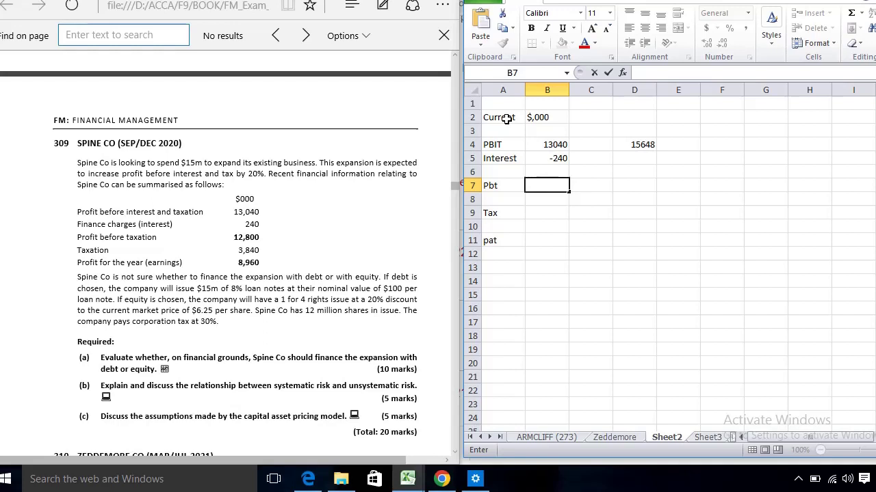
{"action": "type", "text": "="}
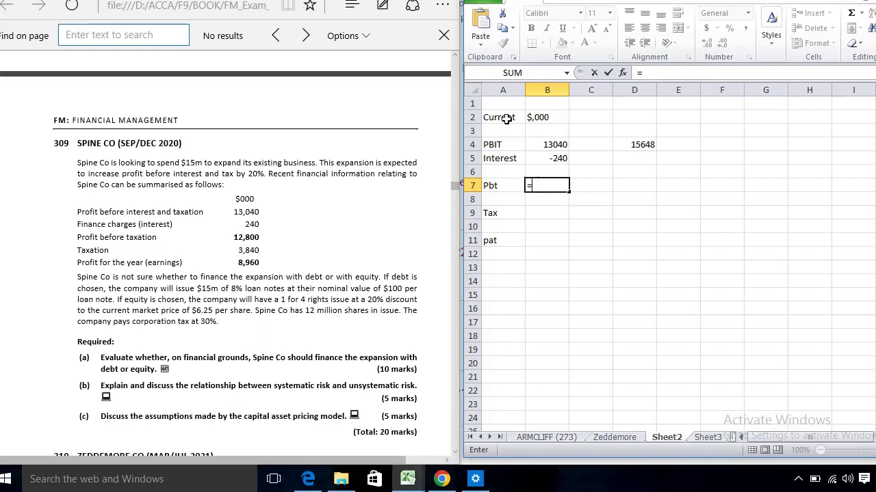
{"action": "key", "text": "alt+equal"}
{"action": "key", "text": "Return"}
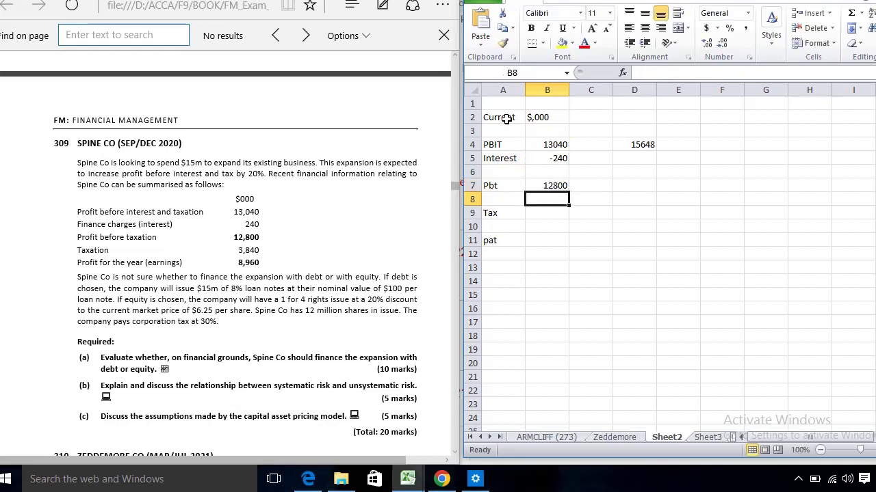
Enter the -3840 tax charge in B9 and add an AutoSum in B11
{"action": "key", "text": "Down"}
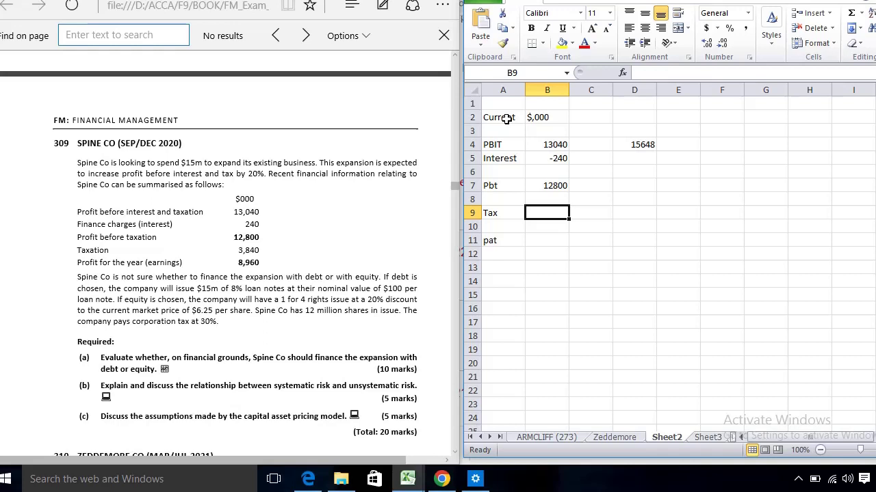
{"action": "type", "text": "-3840"}
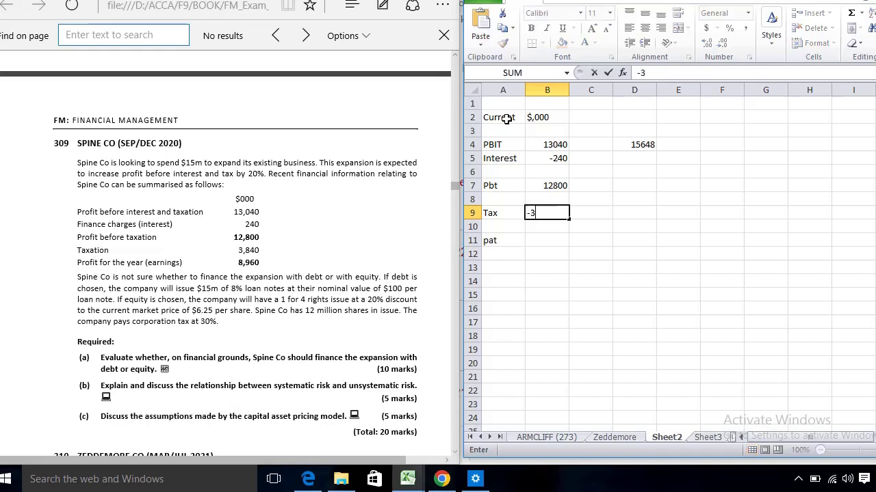
{"action": "key", "text": "Return"}
{"action": "key", "text": "Down"}
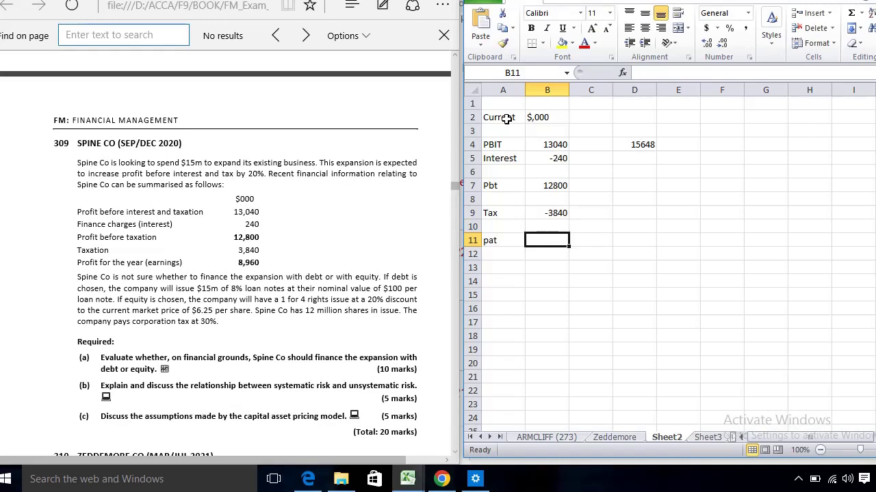
{"action": "key", "text": "alt+equal"}
{"action": "key", "text": "Return"}
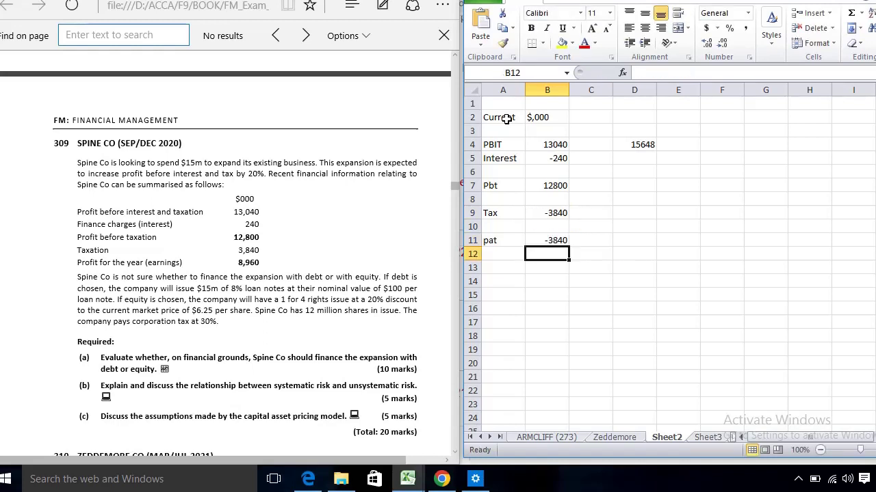
Correct the B11 profit after tax to =SUM(B7:B10), showing 8960
{"action": "key", "text": "Up"}
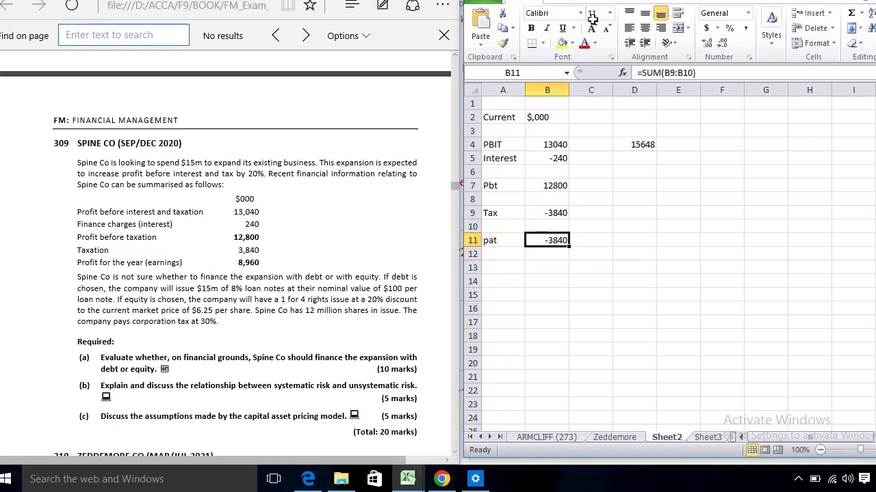
{"action": "key", "text": "BackSpace"}
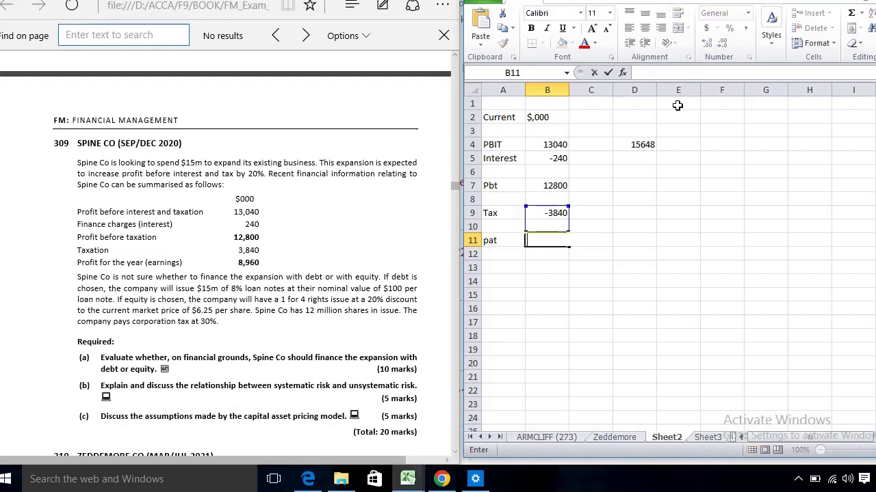
{"action": "key", "text": "ctrl+Return"}
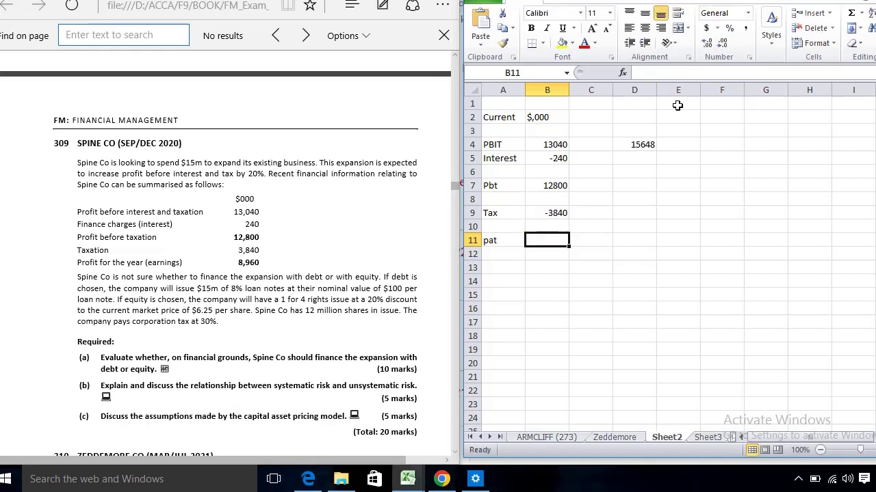
{"action": "key", "text": "alt+equal"}
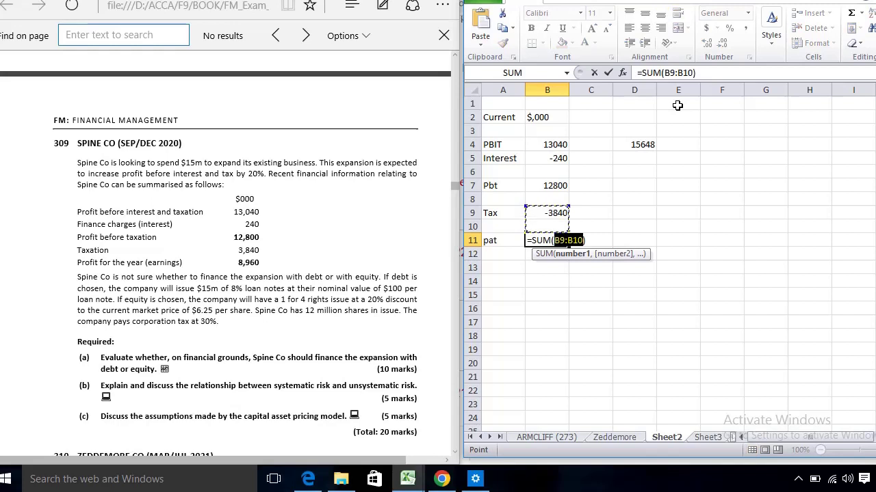
{"action": "left_click", "coordinate": [562, 241]}
{"action": "key", "text": "BackSpace"}
{"action": "type", "text": "7"}
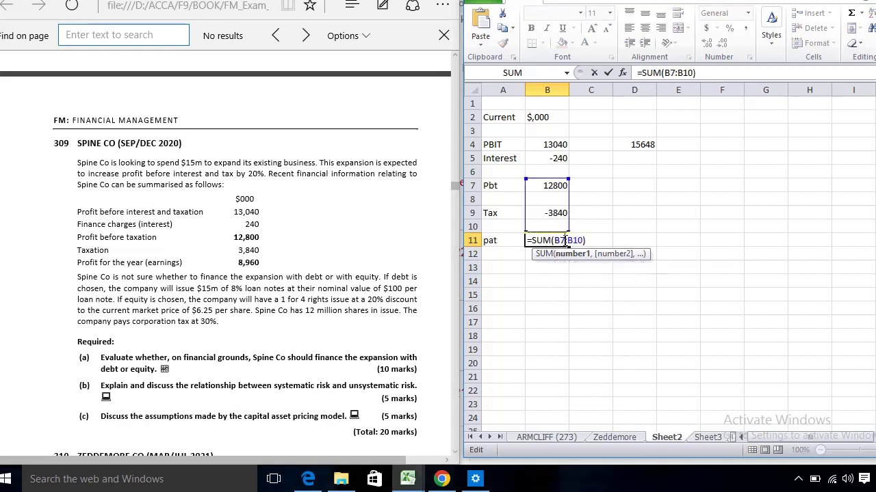
{"action": "key", "text": "Return"}
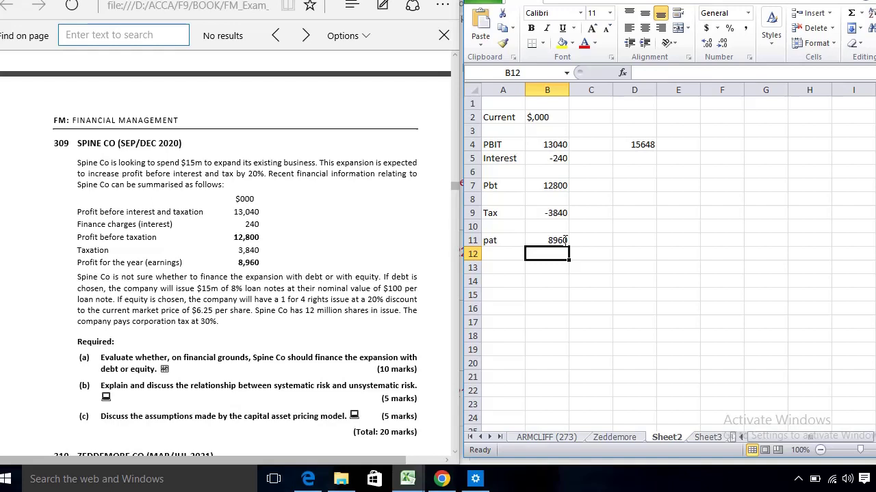
{"action": "key", "text": "Up"}
{"action": "key", "text": "Up"}
{"action": "key", "text": "Up"}
{"action": "key", "text": "Up"}
{"action": "key", "text": "Up"}
{"action": "key", "text": "Up"}
{"action": "key", "text": "Up"}
{"action": "key", "text": "Up"}
Bold the Current heading and add Debt and Equity column headings
{"action": "key", "text": "Right"}
{"action": "key", "text": "Up"}
{"action": "key", "text": "Right"}
{"action": "key", "text": "Up"}
{"action": "key", "text": "Left"}
{"action": "key", "text": "Left"}
{"action": "key", "text": "Left"}
{"action": "key", "text": "ctrl+b"}
{"action": "key", "text": "Right"}
{"action": "key", "text": "Right"}
{"action": "type", "text": "Deby"}
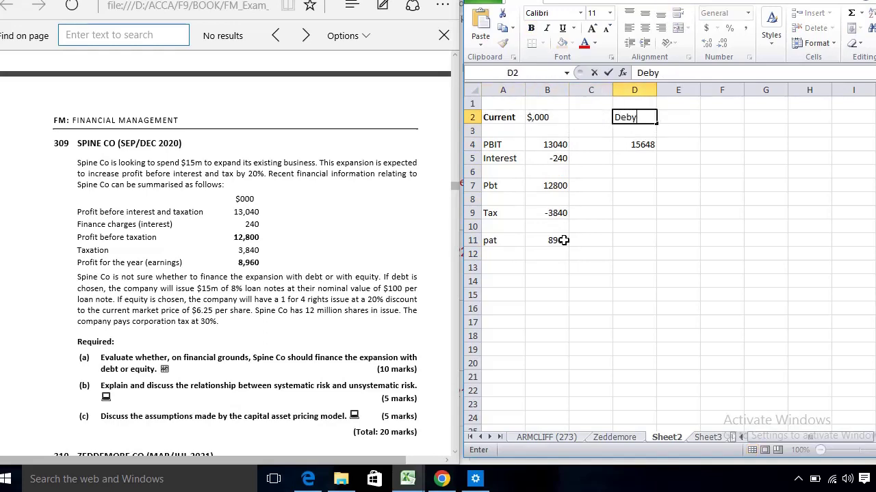
{"action": "key", "text": "BackSpace"}
{"action": "type", "text": "t"}
{"action": "key", "text": "Right"}
{"action": "key", "text": "Right"}
{"action": "key", "text": "Right"}
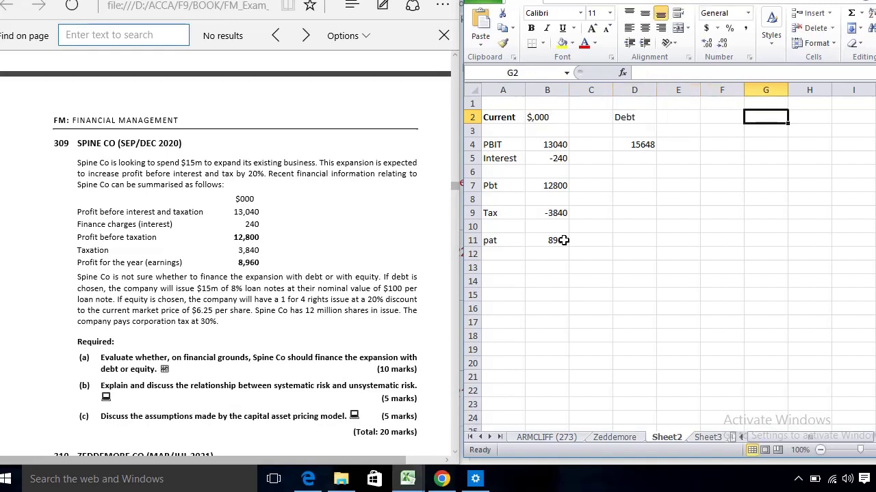
{"action": "type", "text": "Equity"}
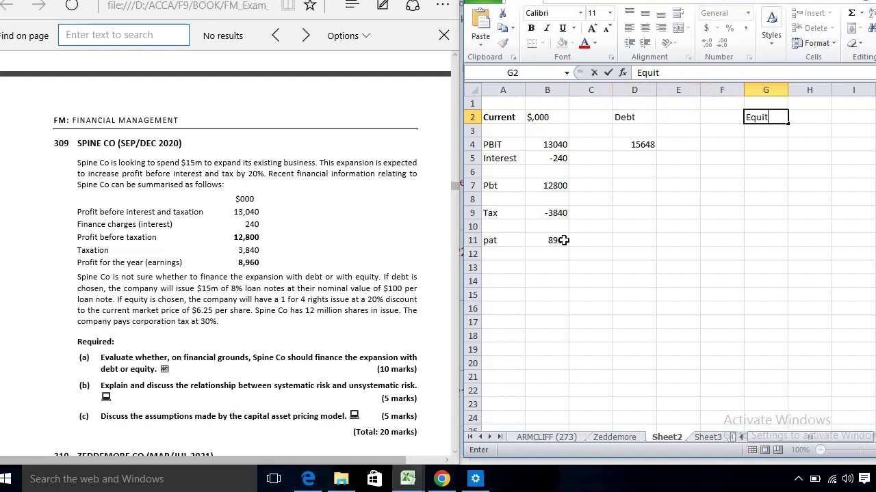
{"action": "key", "text": "Return"}
Link the Equity PBIT to the Debt figure with =D4, showing 15648
{"action": "key", "text": "Down"}
{"action": "key", "text": "Left"}
{"action": "key", "text": "Left"}
{"action": "key", "text": "Left"}
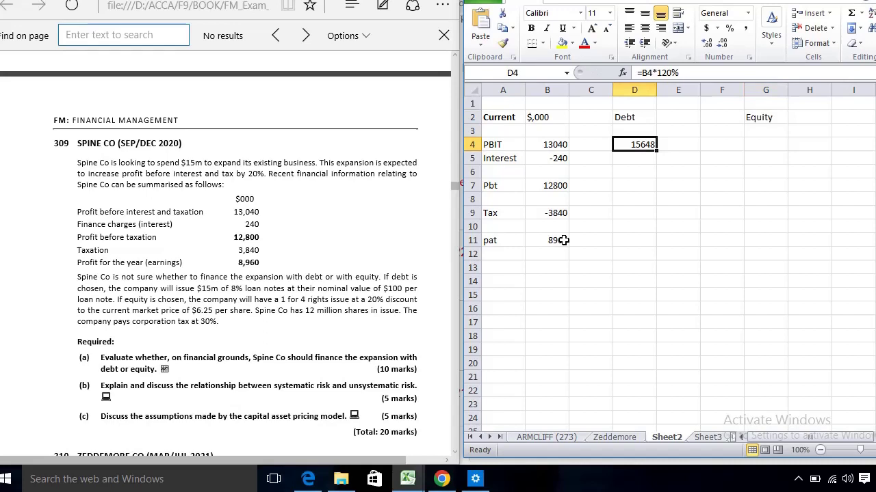
{"action": "key", "text": "ctrl+c"}
{"action": "key", "text": "Right"}
{"action": "key", "text": "Right"}
{"action": "key", "text": "Right"}
{"action": "key", "text": "ctrl+v"}
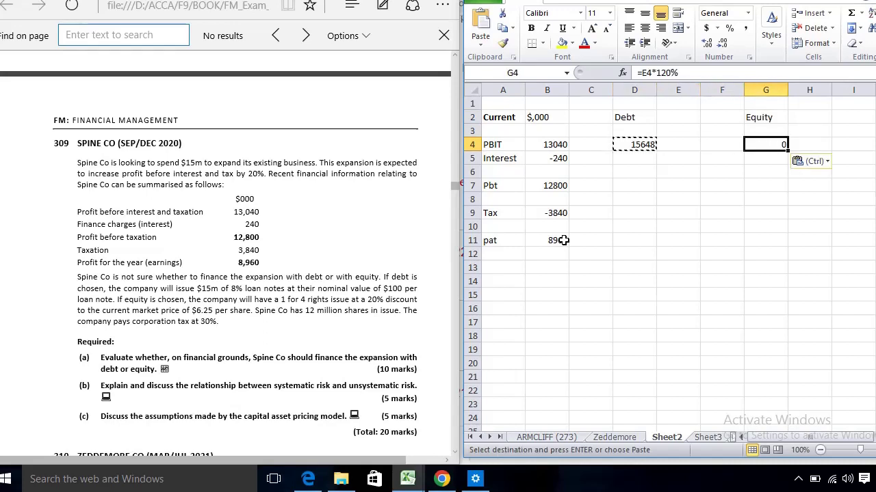
{"action": "type", "text": "="}
{"action": "key", "text": "Left"}
{"action": "key", "text": "Left"}
{"action": "key", "text": "Left"}
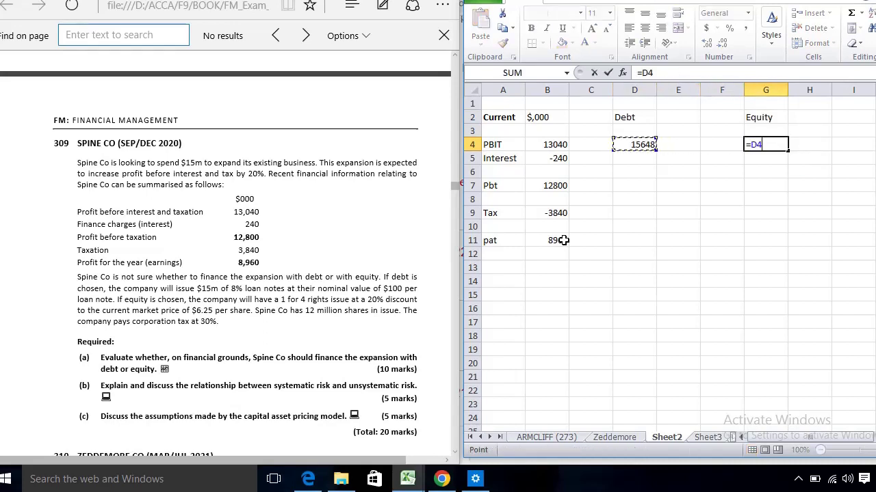
{"action": "key", "text": "Return"}
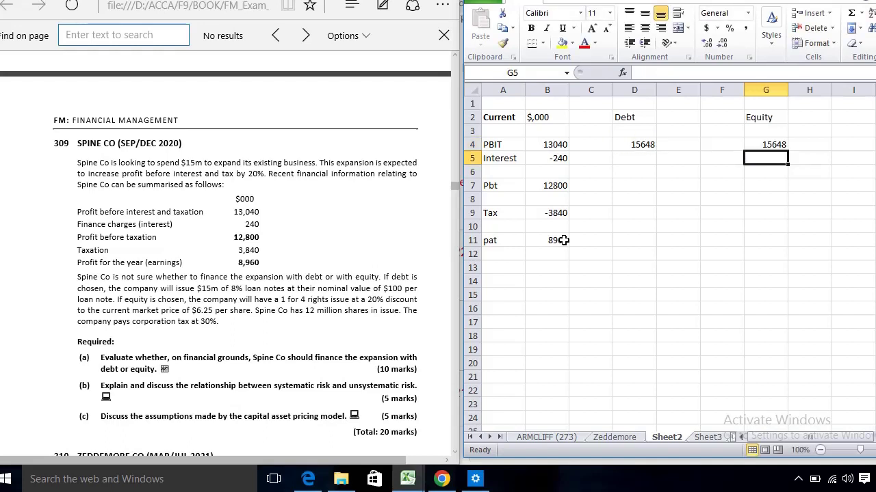
Set the Debt interest to =B5-15000*8% in D5
{"action": "key", "text": "Left"}
{"action": "key", "text": "Left"}
{"action": "key", "text": "Left"}
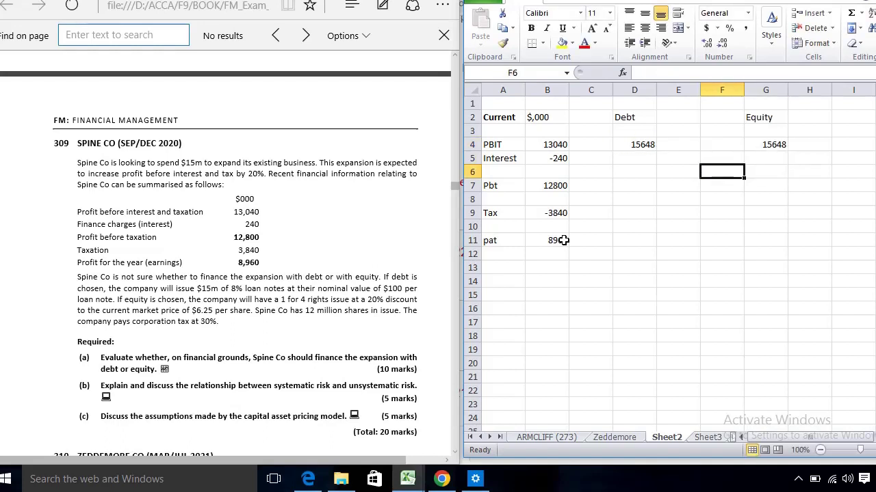
{"action": "type", "text": "=-"}
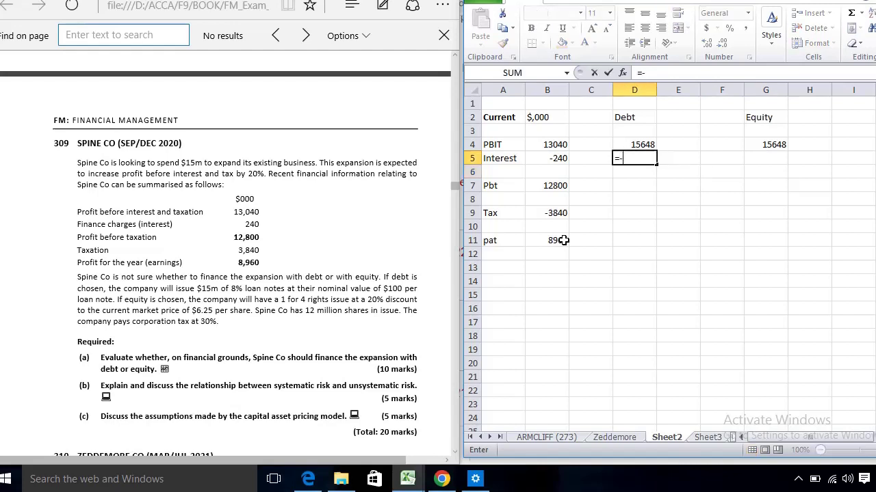
{"action": "type", "text": "("}
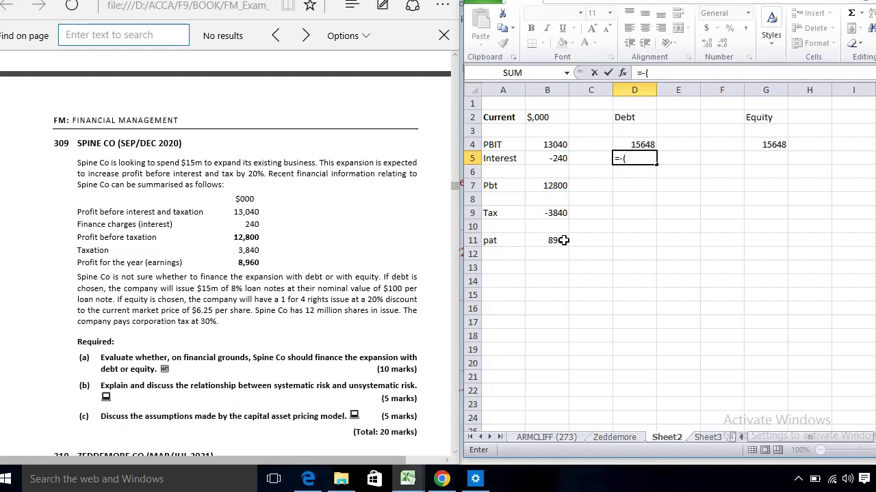
{"action": "key", "text": "BackSpace"}
{"action": "key", "text": "BackSpace"}
{"action": "key", "text": "BackSpace"}
{"action": "type", "text": "="}
{"action": "key", "text": "Left"}
{"action": "key", "text": "Left"}
{"action": "type", "text": "-"}
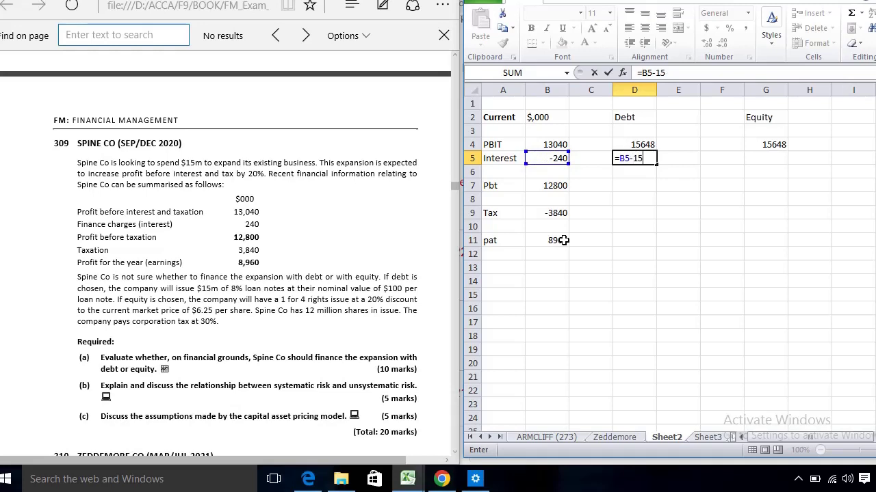
{"action": "type", "text": "000*8%"}
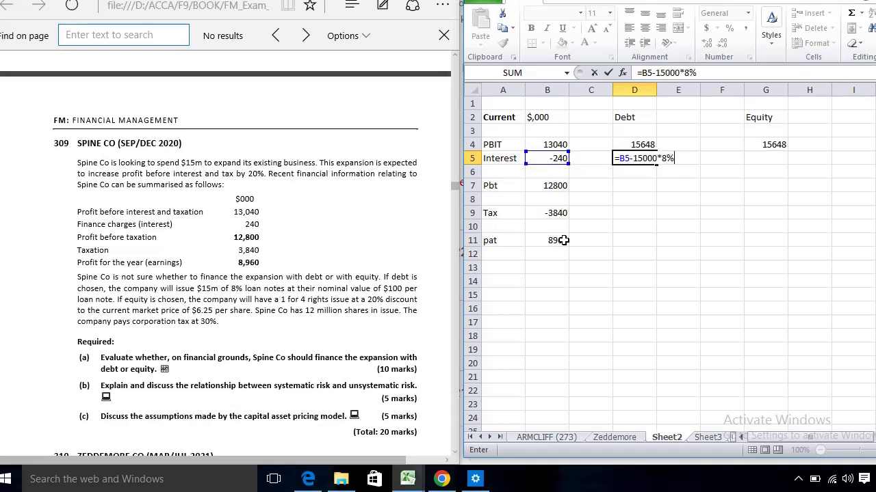
{"action": "key", "text": "Return"}
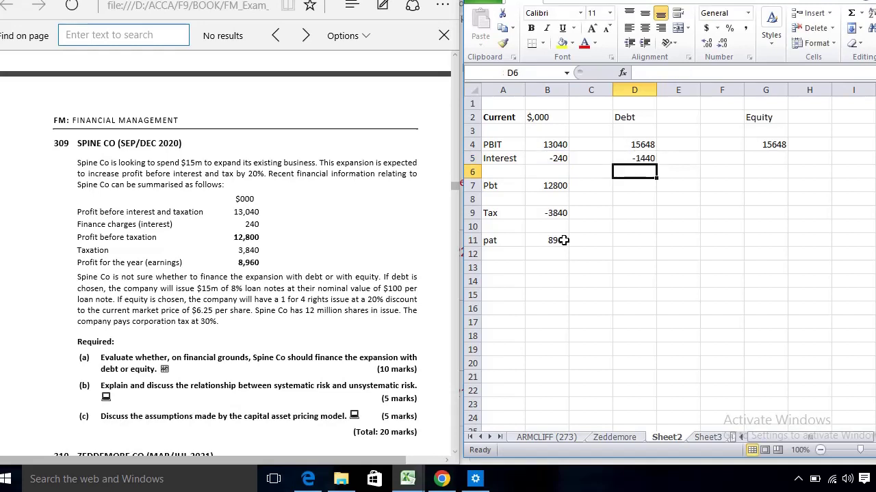
Link the Equity interest to the current interest with =B5
{"action": "key", "text": "Up"}
{"action": "key", "text": "Right"}
{"action": "key", "text": "Right"}
{"action": "key", "text": "Right"}
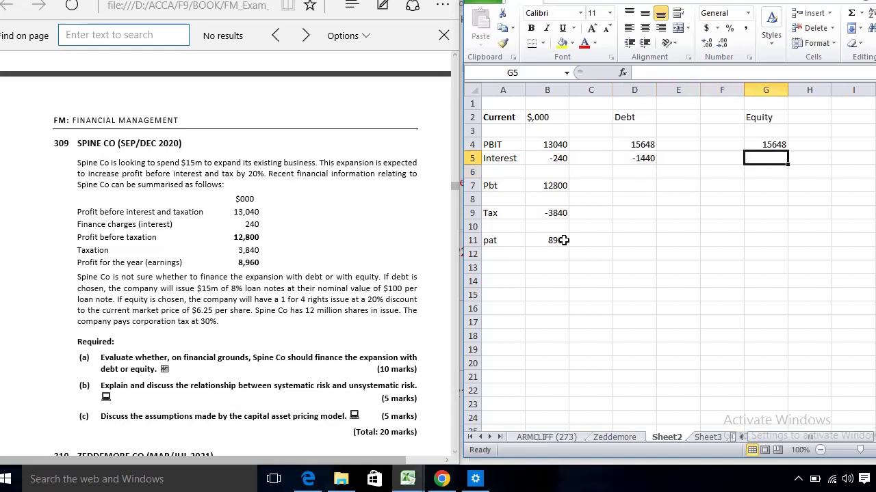
{"action": "type", "text": "="}
{"action": "key", "text": "Left"}
{"action": "key", "text": "Left"}
{"action": "key", "text": "Left"}
{"action": "key", "text": "Left"}
{"action": "key", "text": "Left"}
{"action": "key", "text": "Return"}
{"action": "key", "text": "Return"}
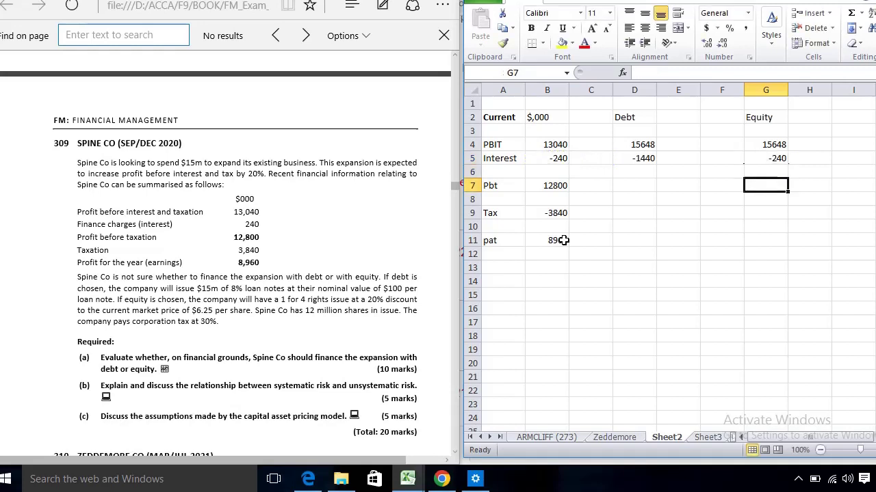
{"action": "type", "text": "="}
{"action": "key", "text": "Escape"}
Copy the profit before tax formula into the Debt and Equity columns
{"action": "key", "text": "Left"}
{"action": "key", "text": "Left"}
{"action": "key", "text": "Left"}
{"action": "key", "text": "Left"}
{"action": "key", "text": "Left"}
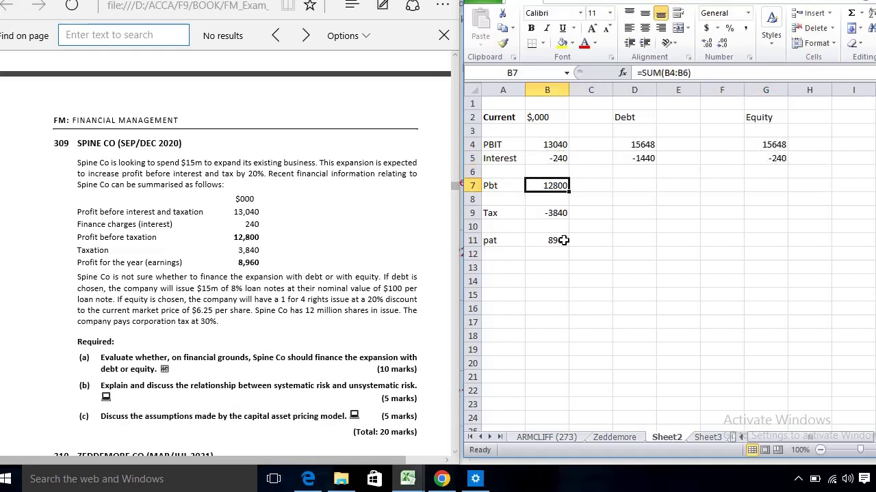
{"action": "key", "text": "ctrl+c"}
{"action": "key", "text": "Right"}
{"action": "key", "text": "Right"}
{"action": "key", "text": "ctrl+v"}
{"action": "key", "text": "Right"}
{"action": "key", "text": "Right"}
{"action": "key", "text": "Right"}
{"action": "key", "text": "ctrl+v"}
{"action": "key", "text": "Down"}
{"action": "key", "text": "Down"}
Enter 30% tax =-D7*30% in D9 and copy it to Equity
{"action": "key", "text": "Left"}
{"action": "key", "text": "Left"}
{"action": "key", "text": "Left"}
{"action": "type", "text": "=-"}
{"action": "key", "text": "Up"}
{"action": "key", "text": "Up"}
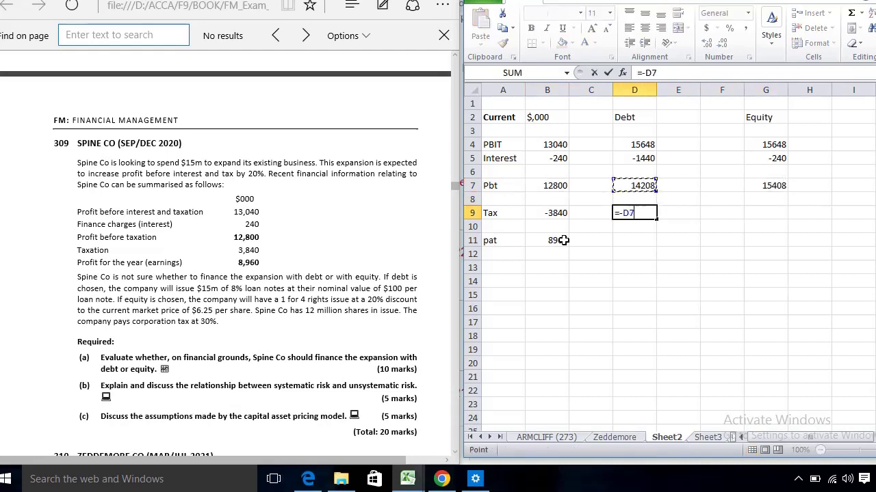
{"action": "type", "text": "*30%"}
{"action": "key", "text": "Return"}
{"action": "key", "text": "Up"}
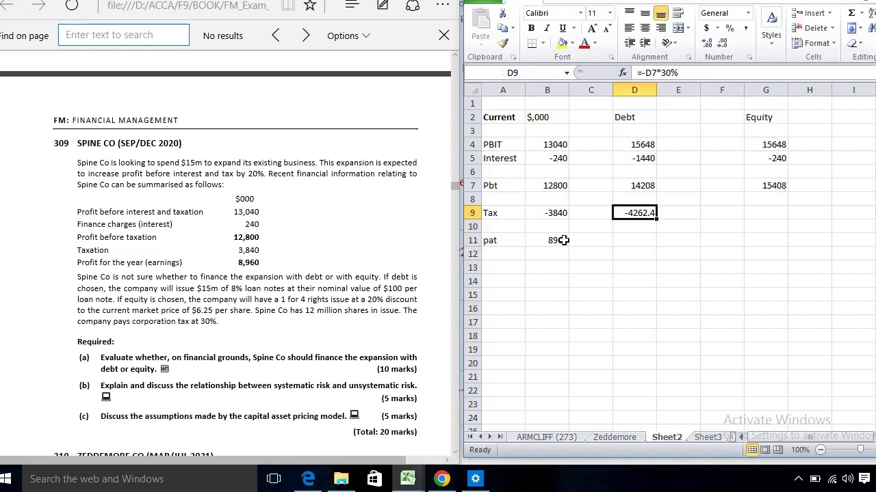
{"action": "key", "text": "ctrl+c"}
{"action": "key", "text": "Right"}
{"action": "key", "text": "Right"}
{"action": "key", "text": "Right"}
{"action": "key", "text": "ctrl+v"}
Copy profit after tax into Debt and Equity, giving 9945.6 and 10785.6
{"action": "key", "text": "Down"}
{"action": "key", "text": "Down"}
{"action": "key", "text": "Left"}
{"action": "key", "text": "Left"}
{"action": "key", "text": "Left"}
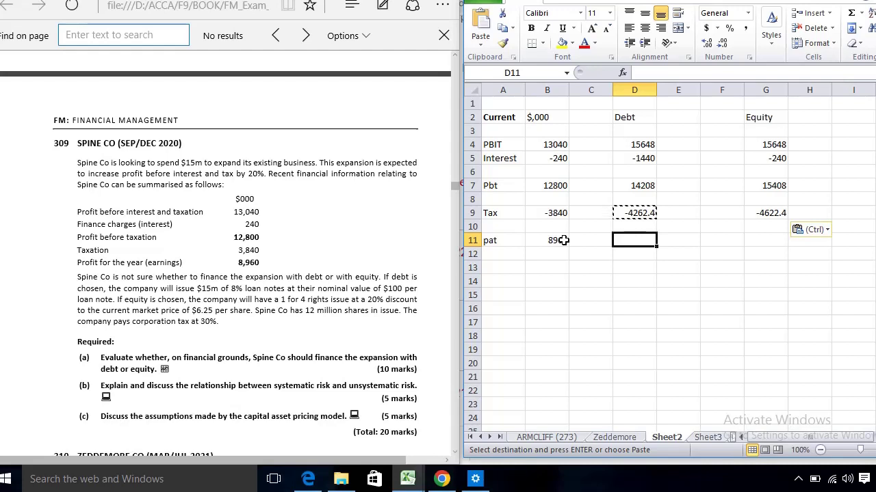
{"action": "key", "text": "Left"}
{"action": "key", "text": "Left"}
{"action": "key", "text": "ctrl+c"}
{"action": "key", "text": "Right"}
{"action": "key", "text": "Right"}
{"action": "key", "text": "ctrl+v"}
{"action": "key", "text": "Right"}
{"action": "key", "text": "Right"}
{"action": "key", "text": "Right"}
{"action": "key", "text": "ctrl+v"}
{"action": "key", "text": "Down"}
{"action": "key", "text": "Down"}
{"action": "key", "text": "Down"}
{"action": "key", "text": "Left"}
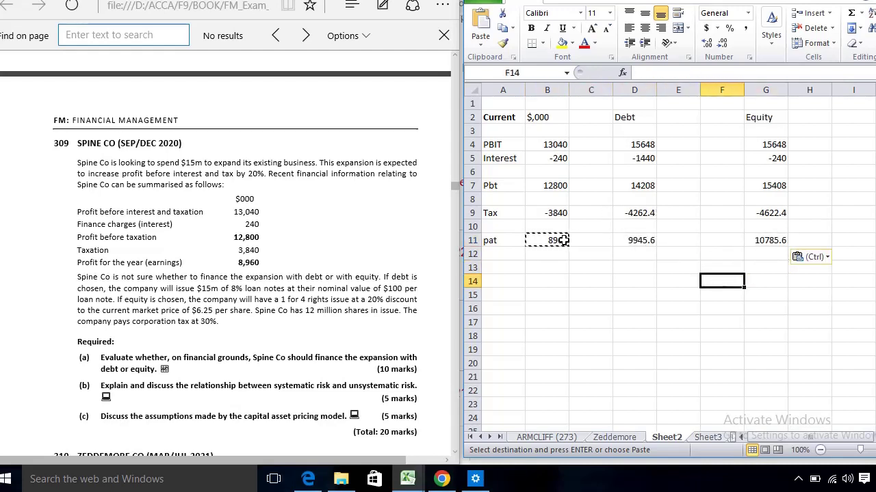
{"action": "key", "text": "Home"}
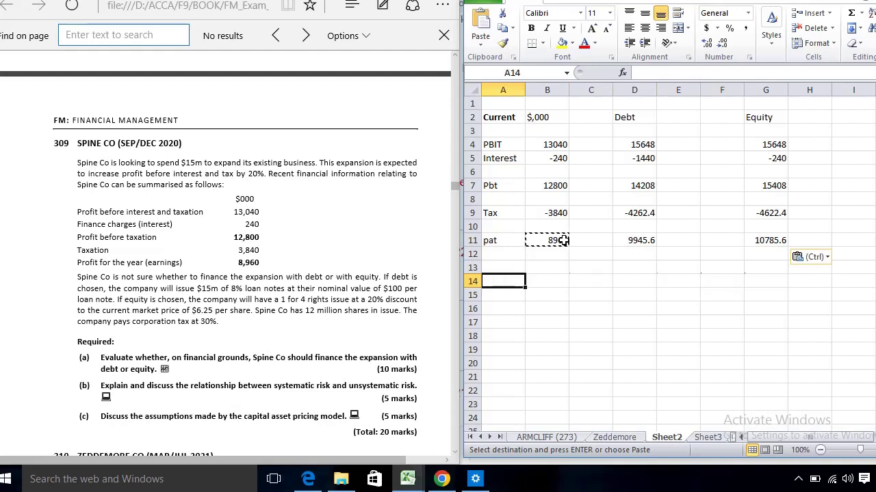
Add a NO. Of shares row: 12000 current, =B14 debt, =D14+D14/4 equity
{"action": "type", "text": "NO. Of shares"}
{"action": "key", "text": "Tab"}
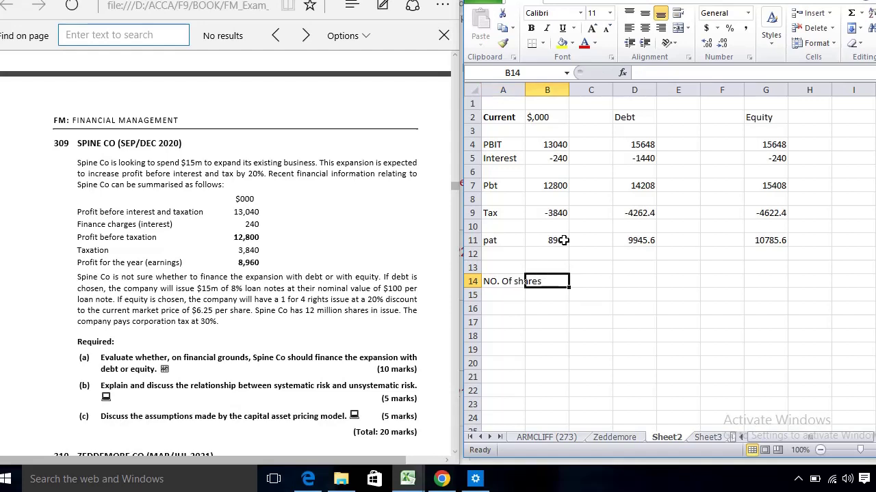
{"action": "type", "text": "12000"}
{"action": "key", "text": "Tab"}
{"action": "key", "text": "Tab"}
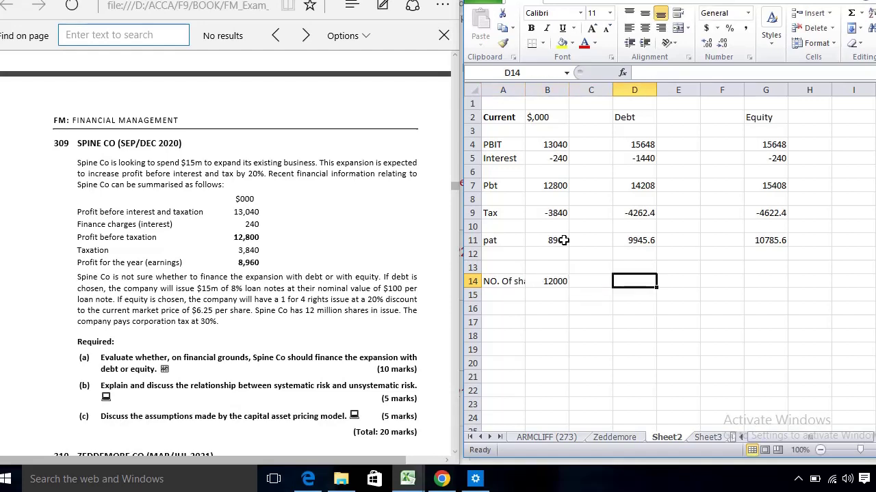
{"action": "type", "text": "="}
{"action": "key", "text": "Left"}
{"action": "key", "text": "Left"}
{"action": "key", "text": "Tab"}
{"action": "key", "text": "Tab"}
{"action": "key", "text": "Tab"}
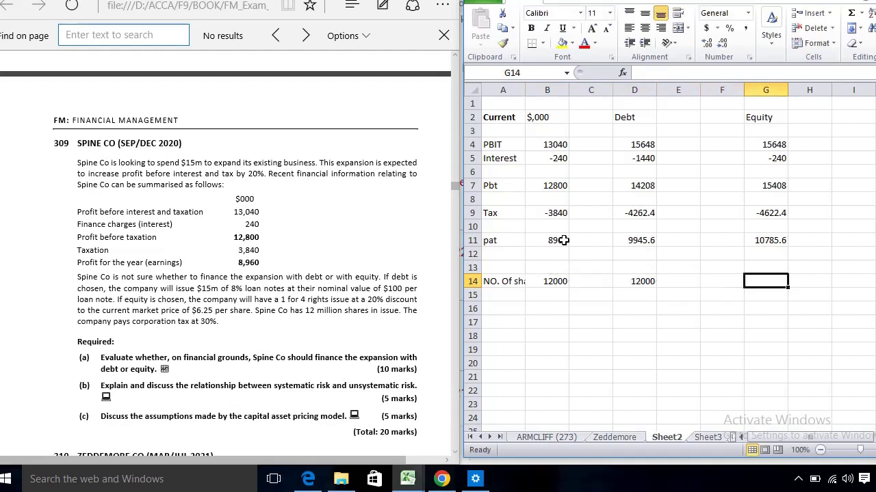
{"action": "type", "text": "="}
{"action": "key", "text": "Left"}
{"action": "key", "text": "Left"}
{"action": "key", "text": "Left"}
{"action": "type", "text": "+"}
{"action": "key", "text": "Left"}
{"action": "key", "text": "Left"}
{"action": "key", "text": "Left"}
{"action": "type", "text": "/"}
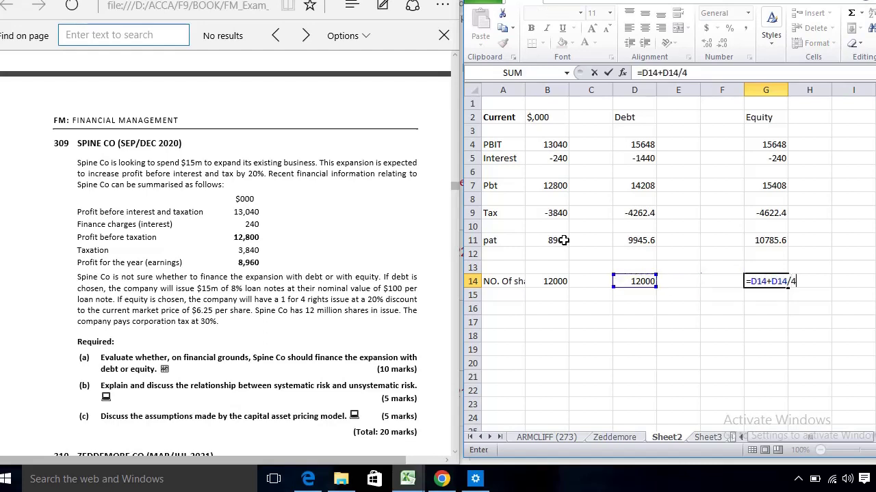
{"action": "type", "text": "4"}
{"action": "key", "text": "Return"}
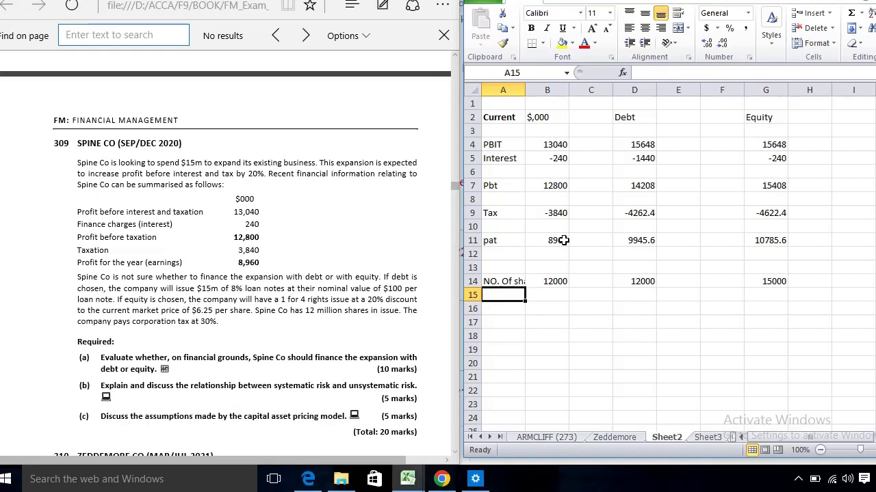
Add an Interest Cover row with =B4/-B5, showing 54.33333 for Current
{"action": "key", "text": "Down"}
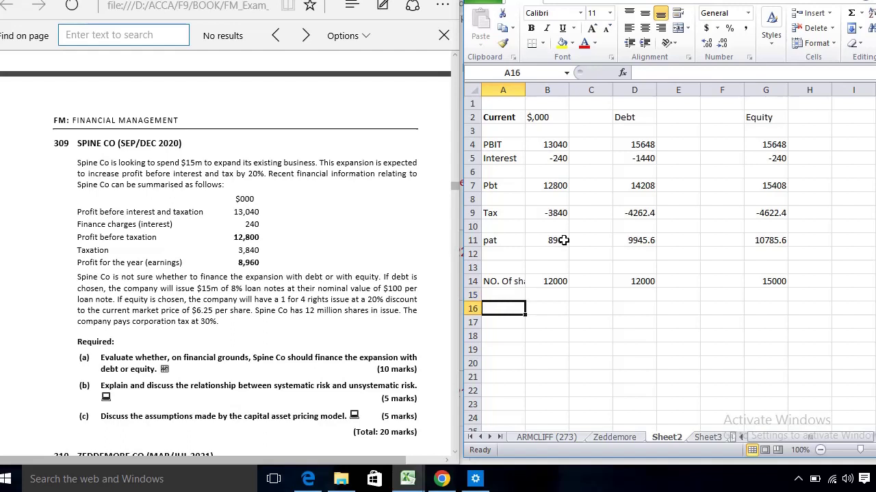
{"action": "type", "text": "Interest Cove"}
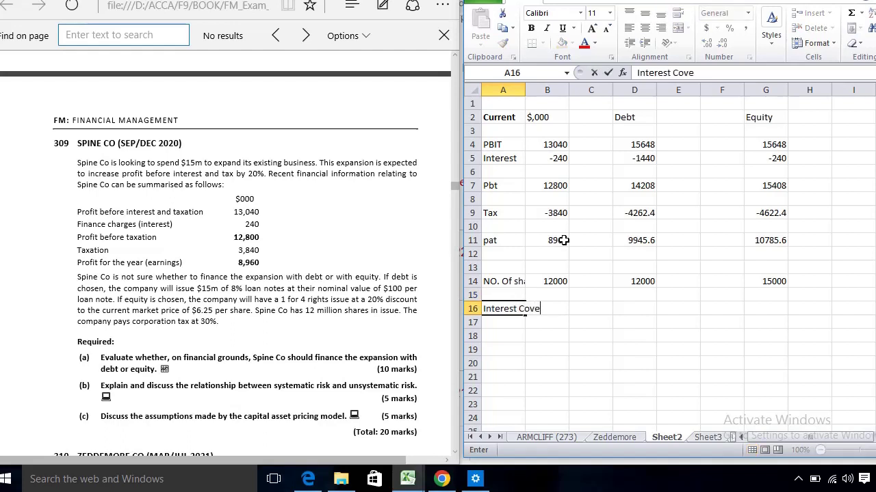
{"action": "type", "text": "r"}
{"action": "key", "text": "Tab"}
{"action": "type", "text": "="}
{"action": "key", "text": "Up"}
{"action": "key", "text": "Up"}
{"action": "key", "text": "Up"}
{"action": "key", "text": "Up"}
{"action": "key", "text": "Up"}
{"action": "key", "text": "Up"}
{"action": "key", "text": "Up"}
{"action": "key", "text": "Up"}
{"action": "key", "text": "Up"}
{"action": "key", "text": "Up"}
{"action": "key", "text": "Up"}
{"action": "key", "text": "Up"}
{"action": "type", "text": "/-"}
{"action": "key", "text": "Up"}
{"action": "key", "text": "Up"}
{"action": "key", "text": "Up"}
{"action": "key", "text": "Up"}
{"action": "key", "text": "Up"}
{"action": "key", "text": "Up"}
{"action": "key", "text": "Up"}
{"action": "key", "text": "Up"}
{"action": "key", "text": "Up"}
{"action": "key", "text": "Up"}
{"action": "key", "text": "Up"}
{"action": "key", "text": "Return"}
{"action": "key", "text": "Return"}
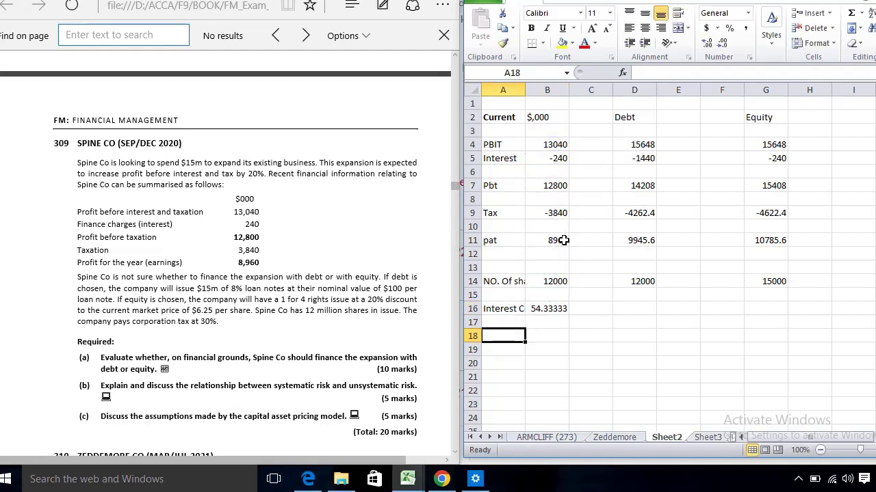
Label row 18 as EPS, replacing the mistyped 'Rps'
{"action": "type", "text": "Rps"}
{"action": "key", "text": "Tab"}
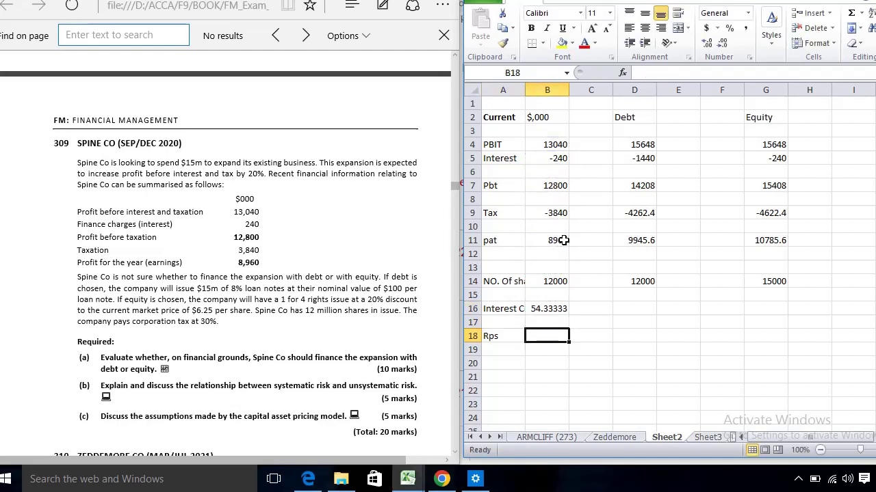
{"action": "key", "text": "Left"}
{"action": "key", "text": "BackSpace"}
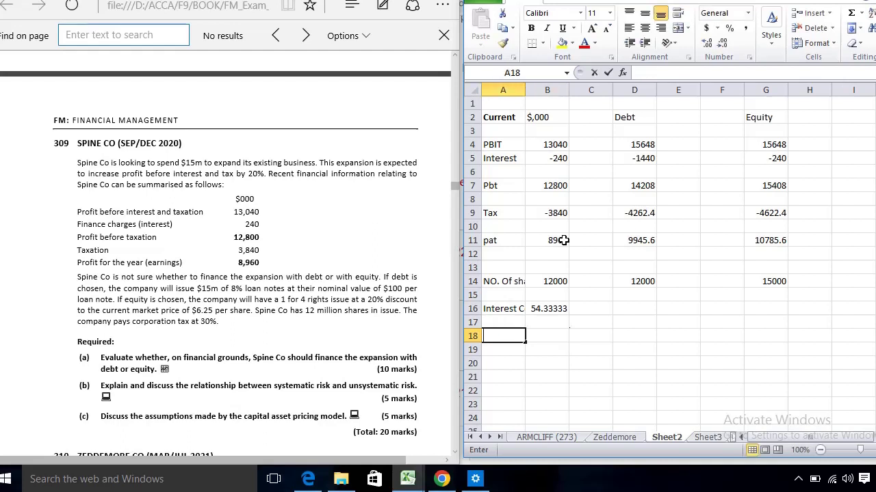
{"action": "type", "text": "EPS"}
{"action": "key", "text": "Tab"}
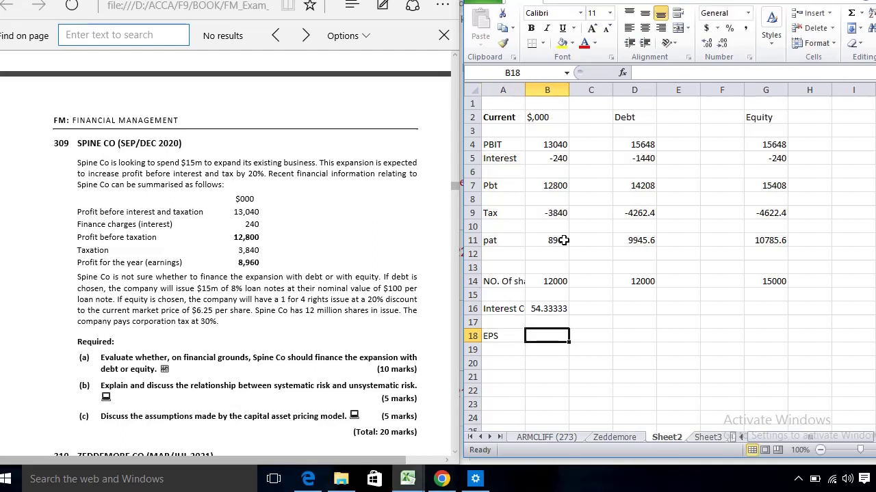
Enter current EPS as =B11/B14 (0.746667) and paste it across B18:G18
{"action": "type", "text": "="}
{"action": "key", "text": "Up"}
{"action": "key", "text": "Up"}
{"action": "key", "text": "Up"}
{"action": "key", "text": "Up"}
{"action": "key", "text": "Up"}
{"action": "key", "text": "Up"}
{"action": "key", "text": "Up"}
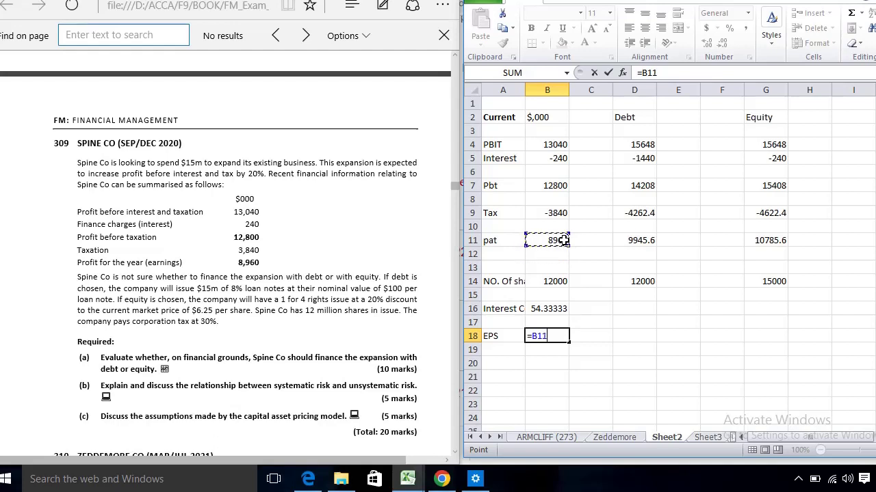
{"action": "type", "text": "/"}
{"action": "key", "text": "Up"}
{"action": "key", "text": "Up"}
{"action": "key", "text": "Up"}
{"action": "key", "text": "Up"}
{"action": "key", "text": "Tab"}
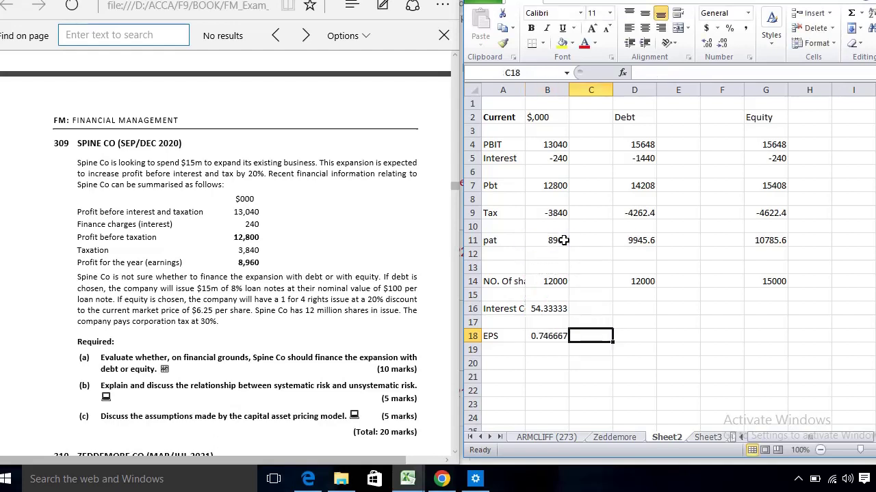
{"action": "key", "text": "Left"}
{"action": "key", "text": "ctrl+c"}
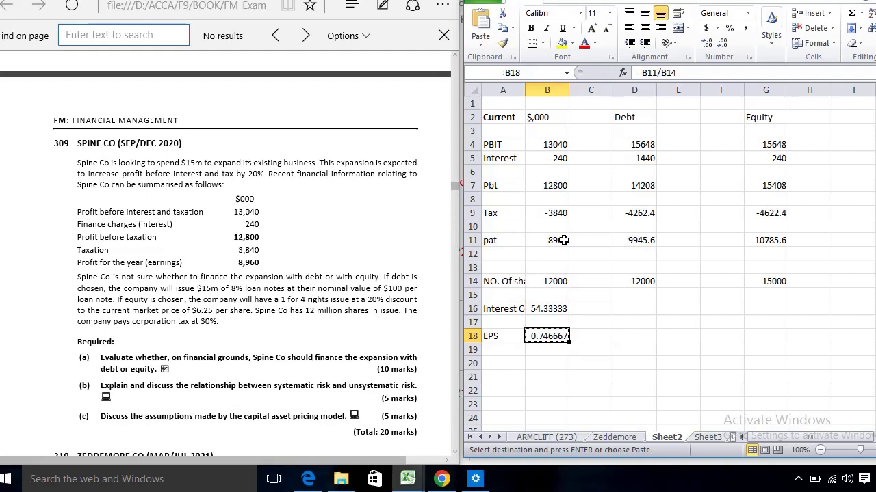
{"action": "key", "text": "shift+Right"}
{"action": "key", "text": "shift+Right"}
{"action": "key", "text": "shift+Right"}
{"action": "key", "text": "shift+Right"}
{"action": "key", "text": "shift+Right"}
{"action": "key", "text": "ctrl+v"}
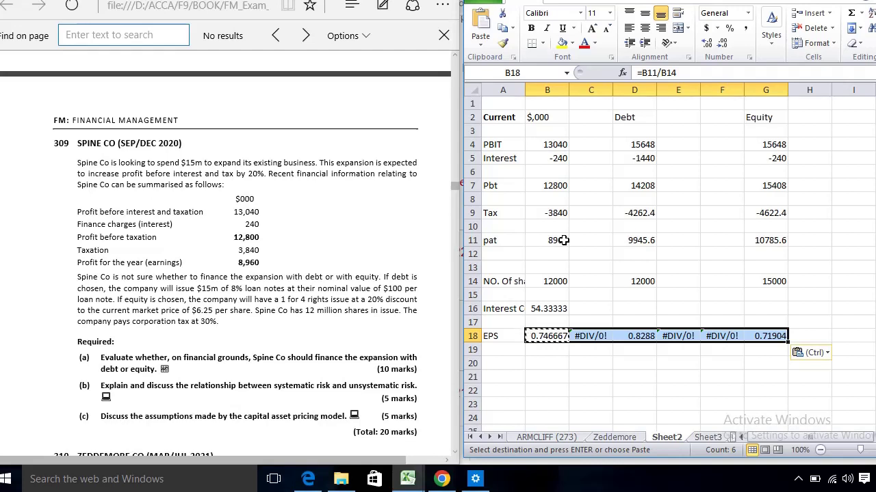
Undo the row-wide paste and put the EPS formula only in D18 and G18
{"action": "key", "text": "ctrl+z"}
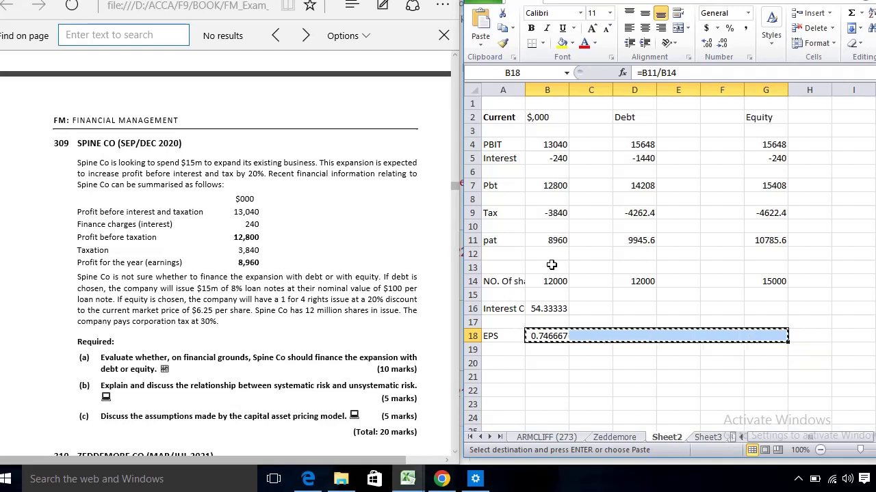
{"action": "left_click", "coordinate": [552, 336]}
{"action": "key", "text": "ctrl+c"}
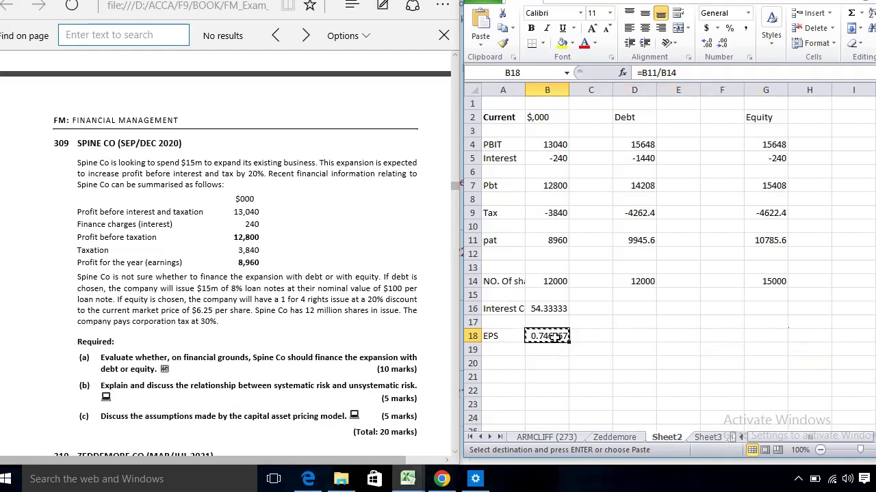
{"action": "left_click", "coordinate": [637, 336]}
{"action": "key", "text": "ctrl+v"}
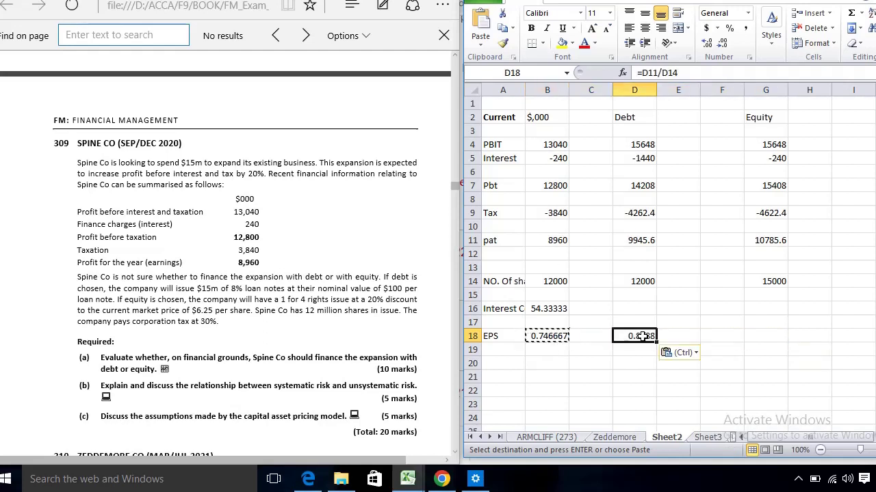
{"action": "left_click", "coordinate": [780, 335]}
{"action": "key", "text": "ctrl+v"}
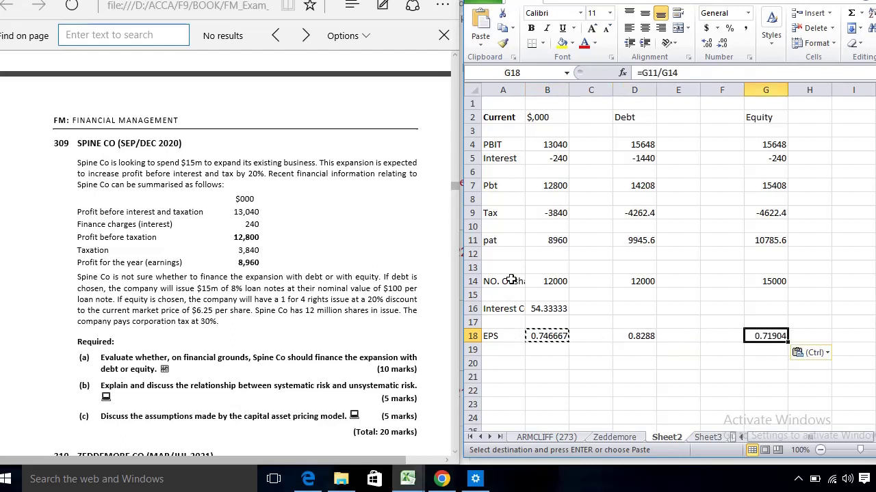
Copy interest cover into D16 and G16 (10.86667, 65.2) and widen column A
{"action": "left_click", "coordinate": [541, 309]}
{"action": "key", "text": "ctrl+c"}
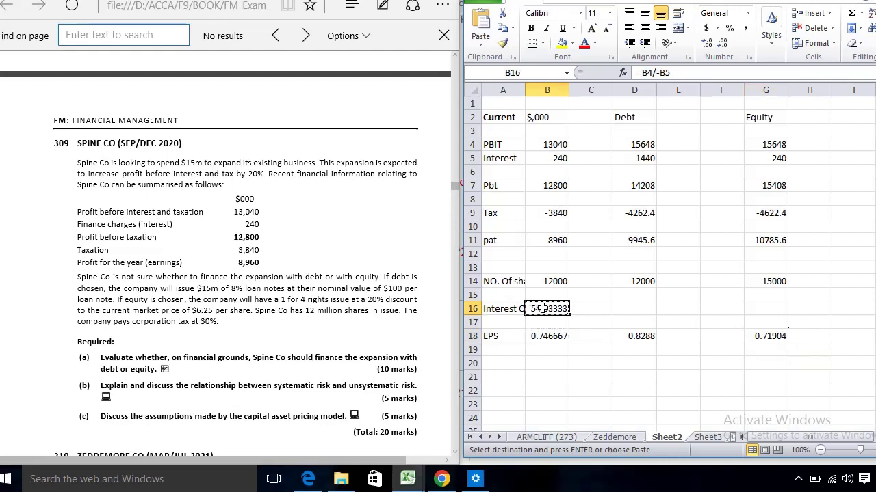
{"action": "left_click", "coordinate": [619, 309]}
{"action": "key", "text": "ctrl+v"}
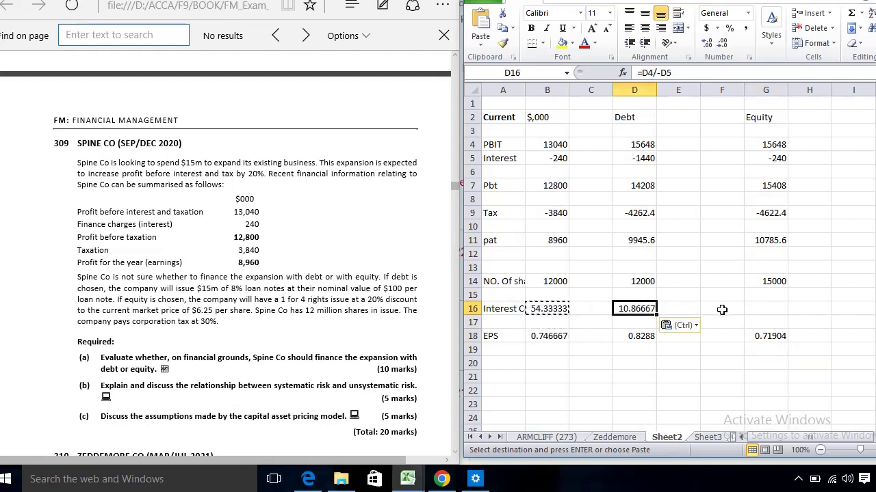
{"action": "left_click", "coordinate": [748, 310]}
{"action": "key", "text": "ctrl+v"}
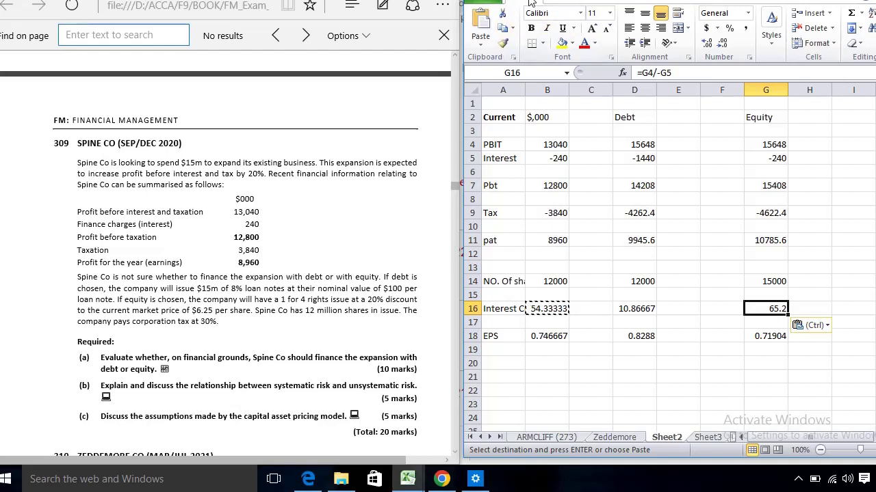
{"action": "left_click_drag", "start_coordinate": [527, 87], "coordinate": [575, 90]}
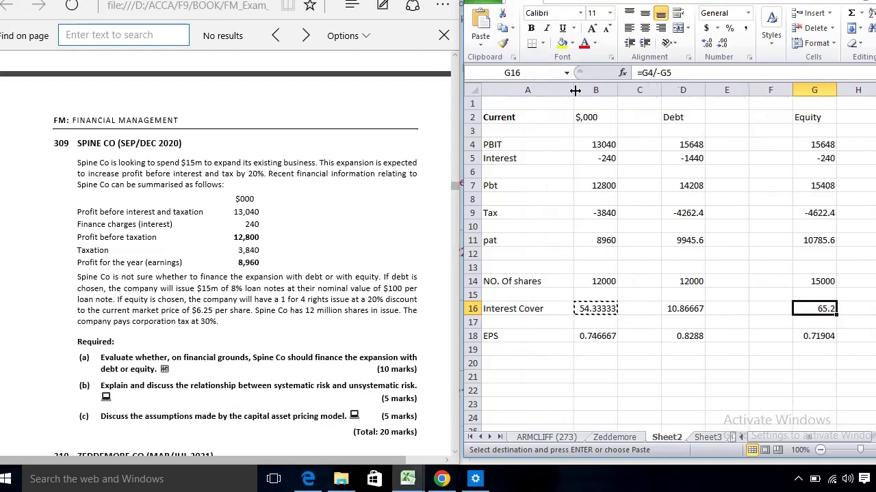